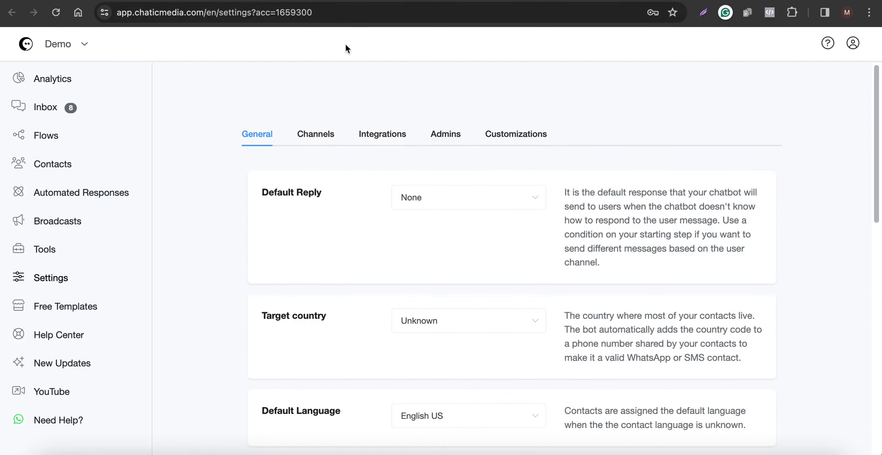
Step: Review the list of AI integrations in the bot settings and the API key pages of OpenAI and Anthropic
{"action": "left_click", "coordinate": [379, 135]}
{"action": "scroll", "coordinate": [358, 164], "scroll_direction": "down", "scroll_amount": 3}
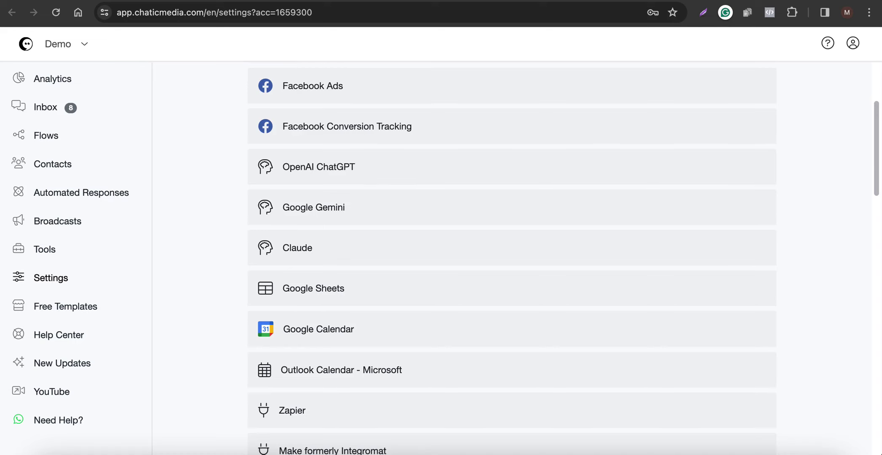
{"action": "left_click", "coordinate": [476, 2]}
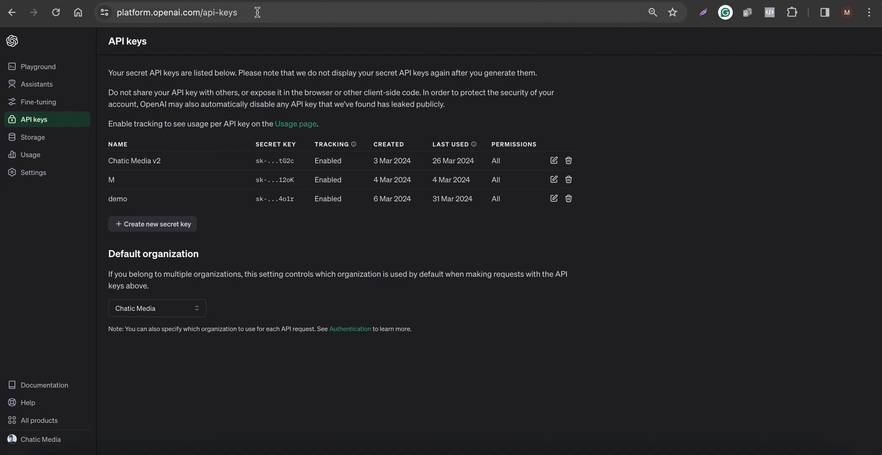
{"action": "left_click", "coordinate": [104, 11]}
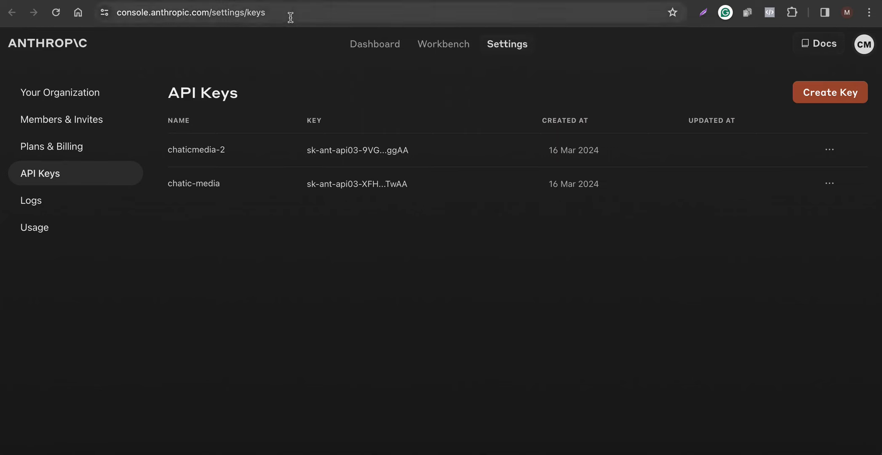
{"action": "left_click", "coordinate": [101, 10]}
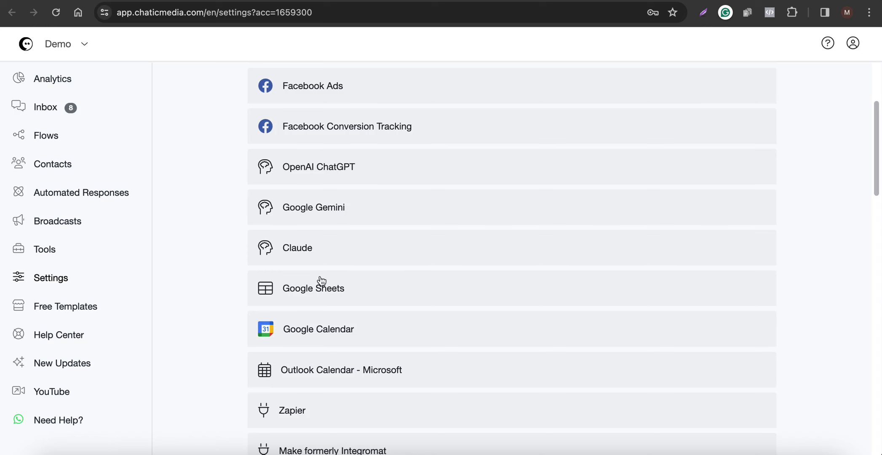
Step: Examine the connection settings of the Claude, Google Gemini and OpenAI ChatGPT integrations
{"action": "left_click", "coordinate": [318, 251]}
{"action": "left_click", "coordinate": [335, 205]}
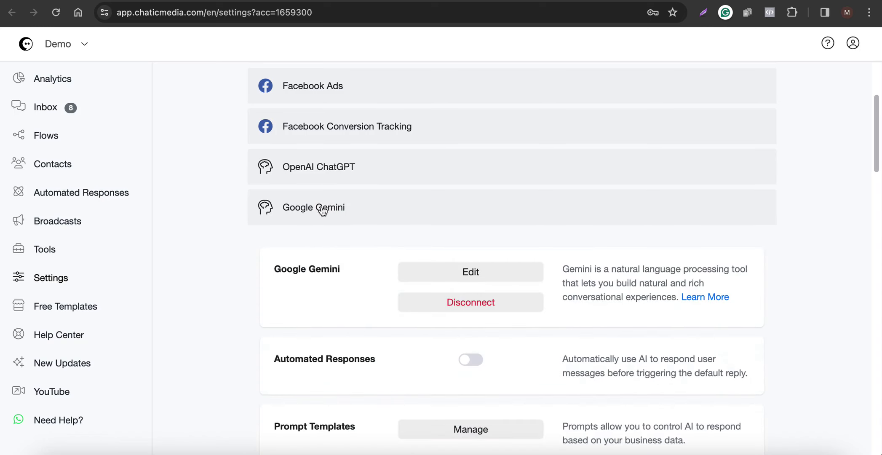
{"action": "left_click", "coordinate": [321, 207]}
{"action": "left_click", "coordinate": [336, 171]}
{"action": "left_click", "coordinate": [335, 172]}
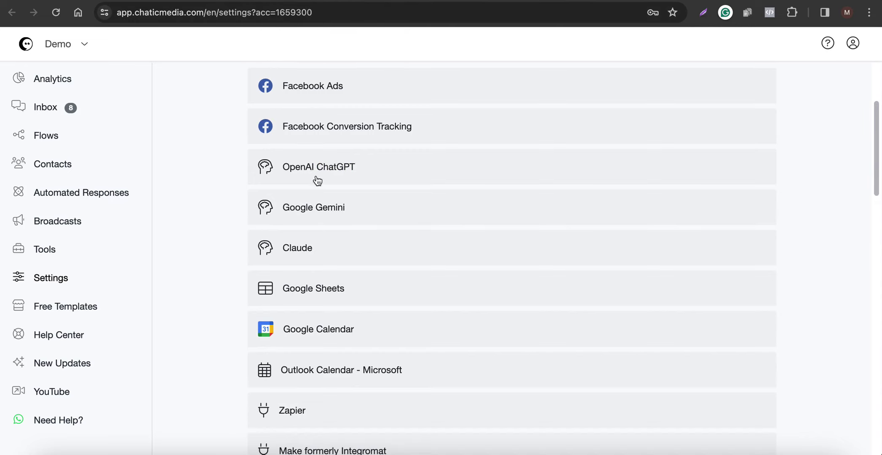
{"action": "scroll", "coordinate": [375, 246], "scroll_direction": "up", "scroll_amount": 3}
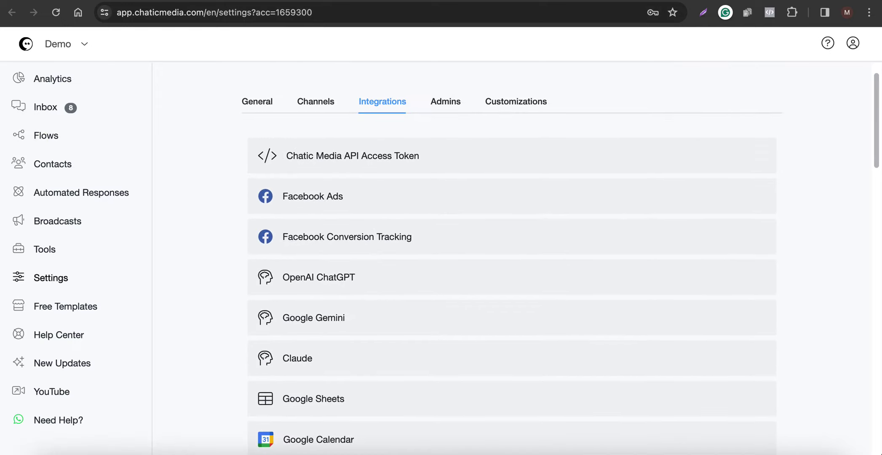
Step: Create a new flow named "AI Responses OpenAI- Claude- Gemini"
{"action": "key", "text": "alt+Left"}
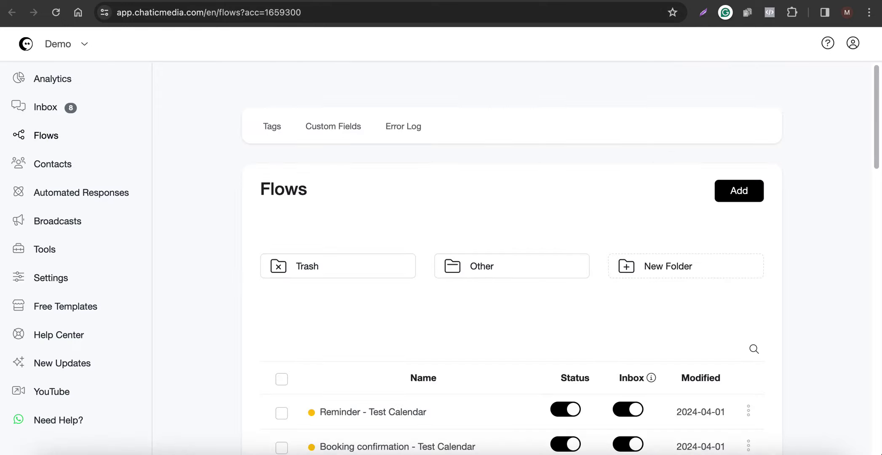
{"action": "left_click", "coordinate": [733, 189]}
{"action": "left_click", "coordinate": [342, 108]}
{"action": "type", "text": "AI Responses"}
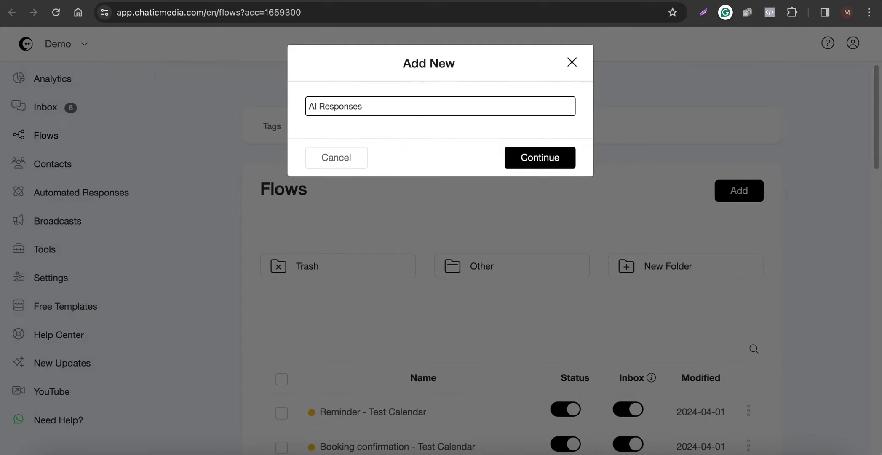
{"action": "type", "text": " OpenAI Claude Gemini"}
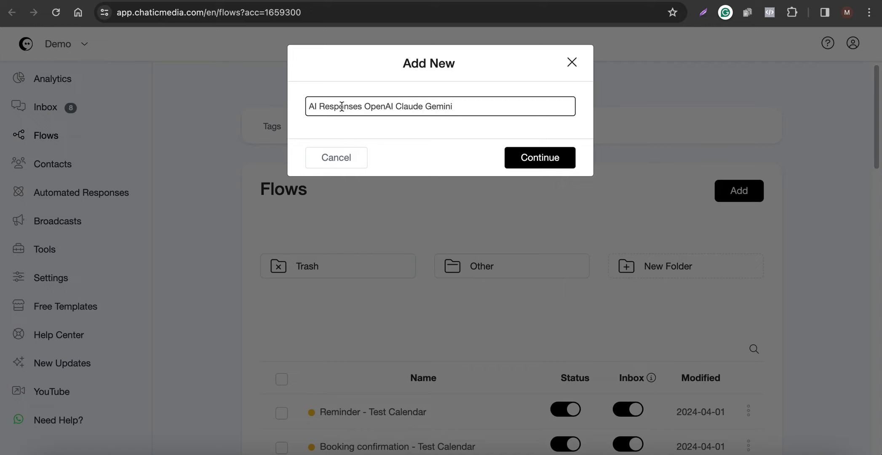
{"action": "left_click", "coordinate": [395, 106]}
{"action": "type", "text": "-"}
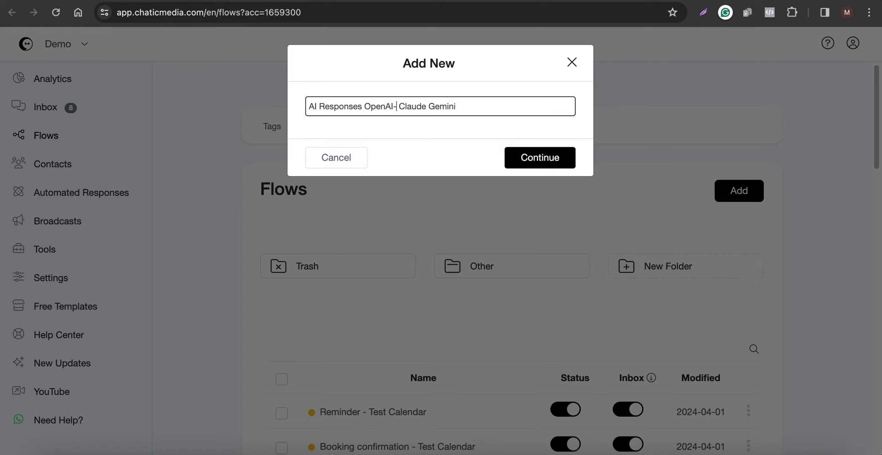
{"action": "type", "text": "-"}
{"action": "left_click", "coordinate": [551, 159]}
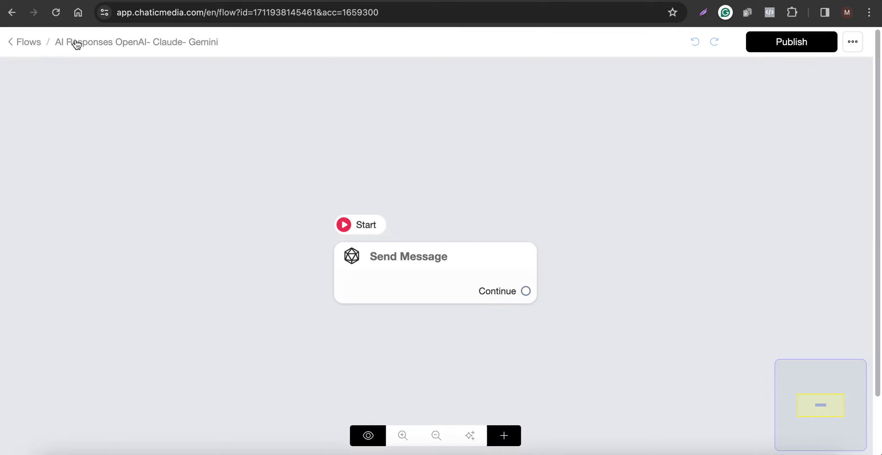
Step: Move the Send Message block towards the canvas's upper left and add an OpenAI action to it
{"action": "left_click_drag", "start_coordinate": [498, 286], "coordinate": [359, 193]}
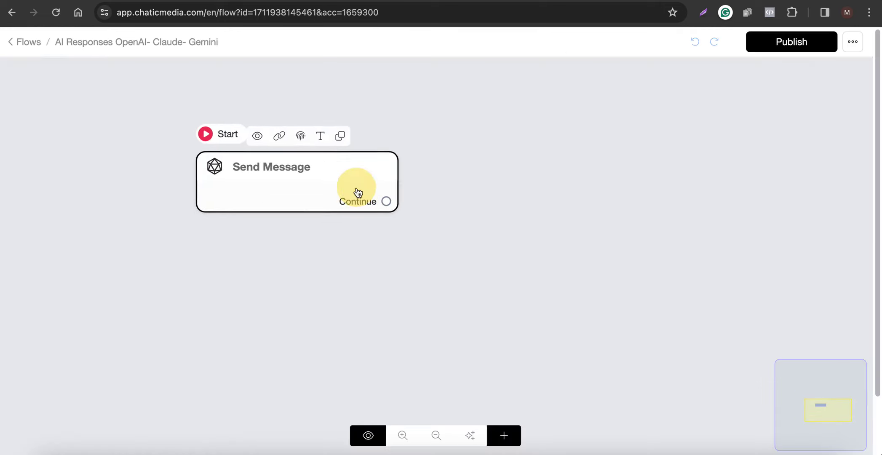
{"action": "left_click", "coordinate": [257, 195]}
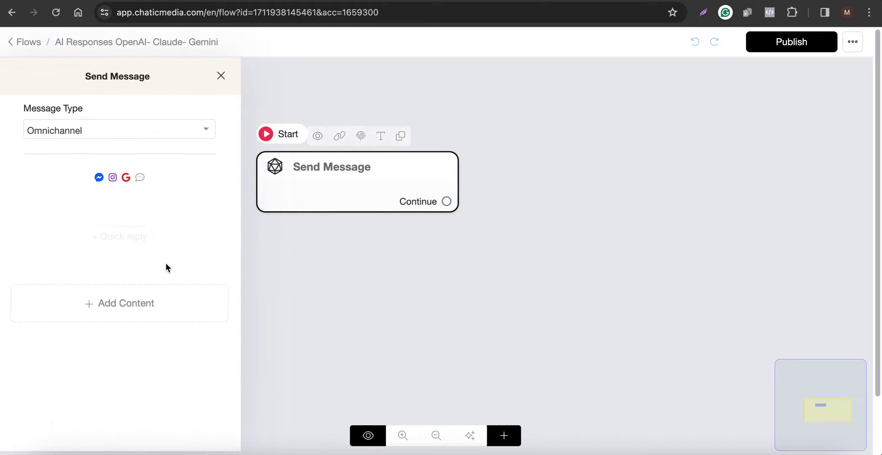
{"action": "left_click", "coordinate": [122, 303]}
{"action": "left_click", "coordinate": [36, 275]}
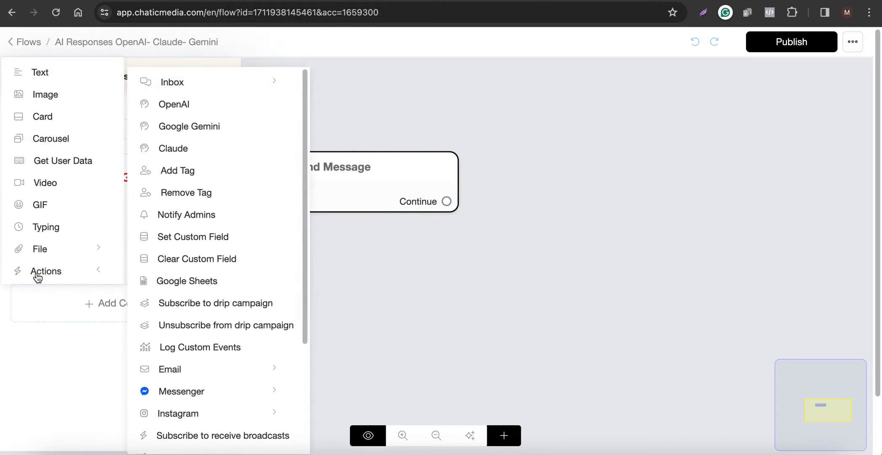
{"action": "left_click", "coordinate": [181, 112]}
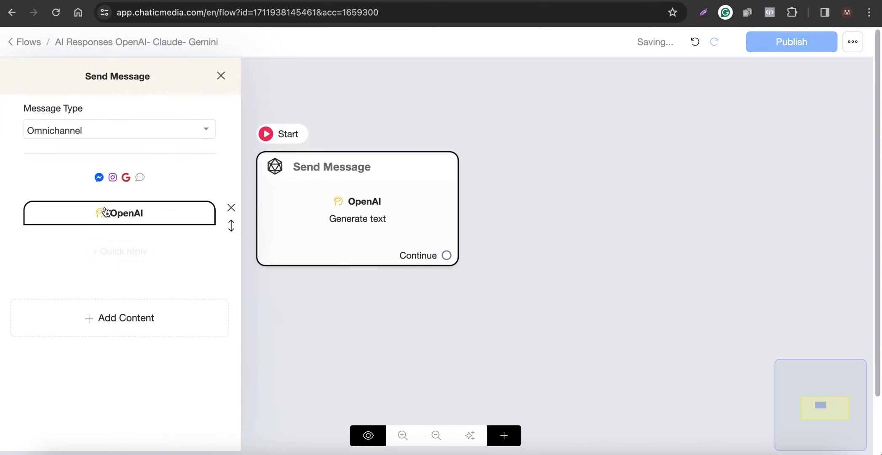
Step: Open the OpenAI action's settings and enlarge the Business Information prompt box
{"action": "left_click", "coordinate": [105, 208]}
{"action": "left_click_drag", "start_coordinate": [435, 180], "coordinate": [303, 177]}
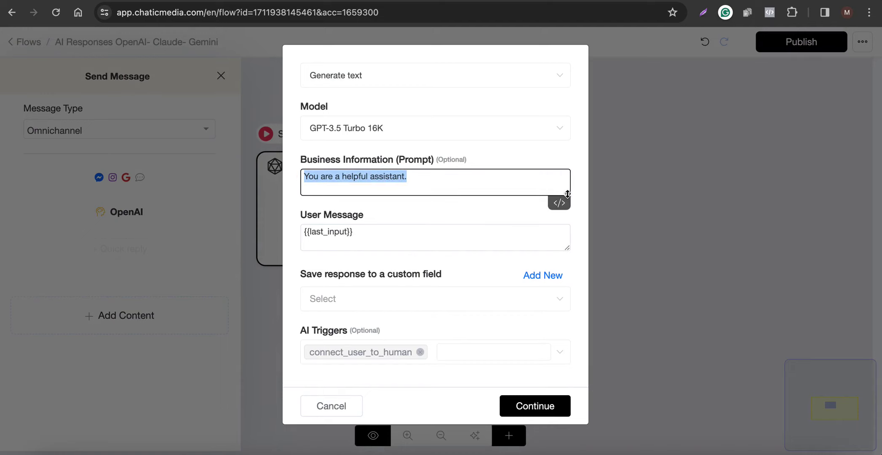
{"action": "left_click_drag", "start_coordinate": [568, 193], "coordinate": [563, 357]}
{"action": "left_click", "coordinate": [440, 196]}
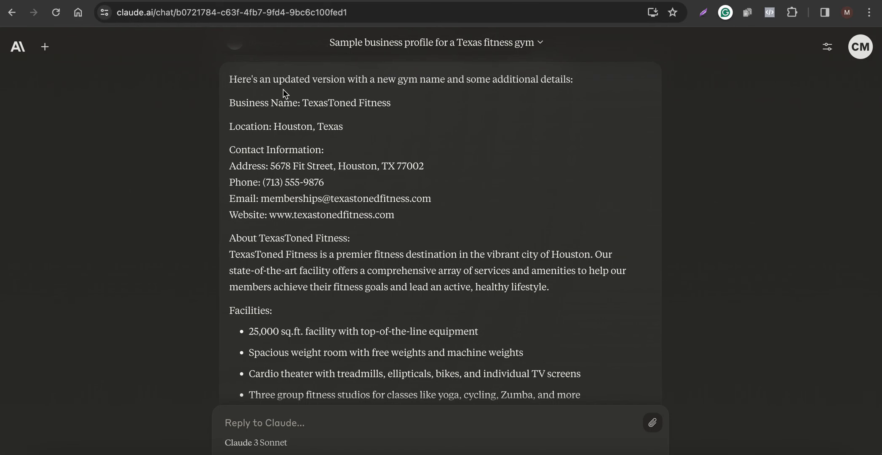
Step: Copy the TexasToned Fitness profile, from business name through opening hours, from the Claude chat and paste it below the prompt's opening sentence
{"action": "left_click_drag", "start_coordinate": [373, 81], "coordinate": [466, 83]}
{"action": "left_click", "coordinate": [451, 112]}
{"action": "scroll", "coordinate": [398, 155], "scroll_direction": "down", "scroll_amount": 1}
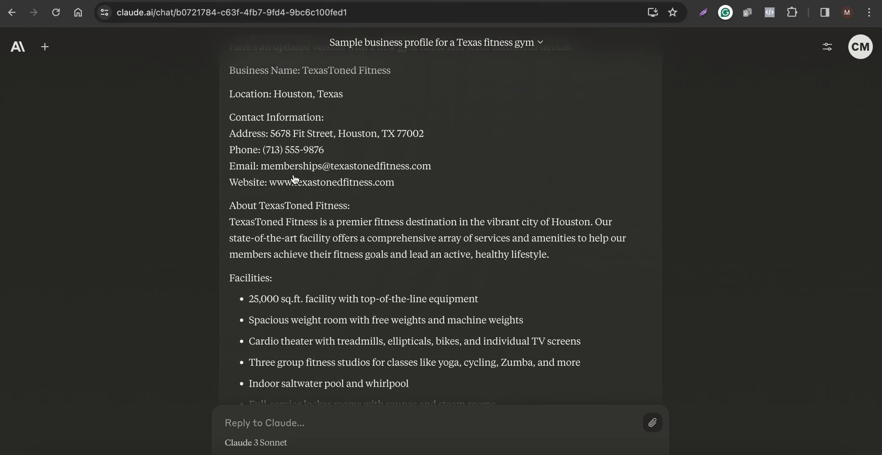
{"action": "scroll", "coordinate": [318, 247], "scroll_direction": "down", "scroll_amount": 1}
{"action": "scroll", "coordinate": [400, 248], "scroll_direction": "up", "scroll_amount": 3}
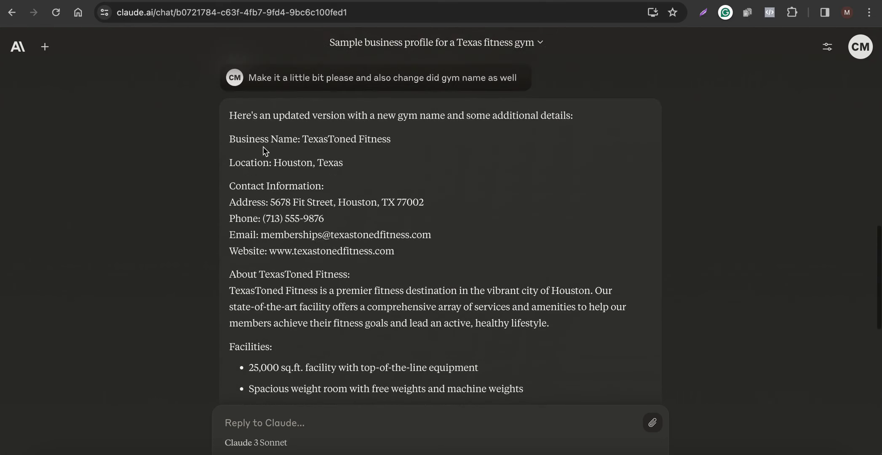
{"action": "left_click_drag", "start_coordinate": [231, 135], "coordinate": [412, 388]}
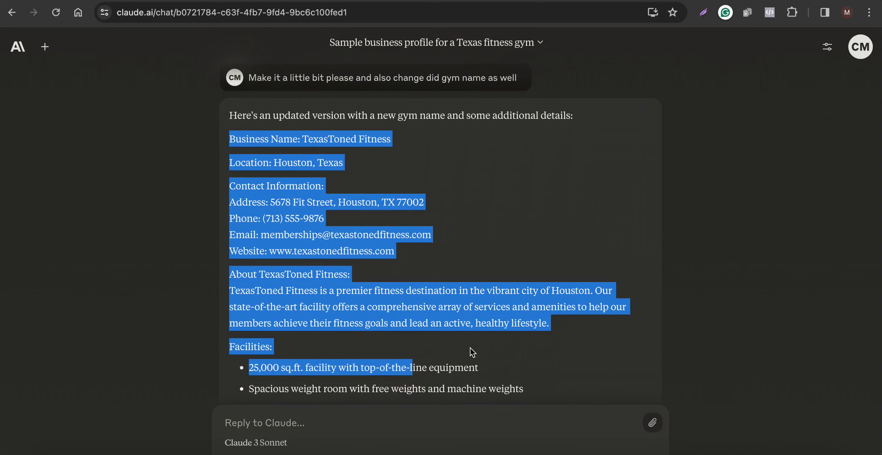
{"action": "scroll", "coordinate": [470, 348], "scroll_direction": "down", "scroll_amount": 5}
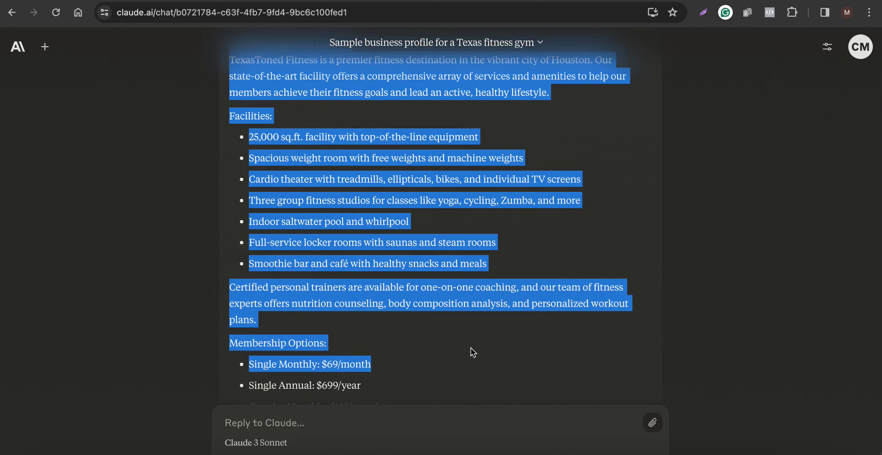
{"action": "scroll", "coordinate": [471, 347], "scroll_direction": "down", "scroll_amount": 5}
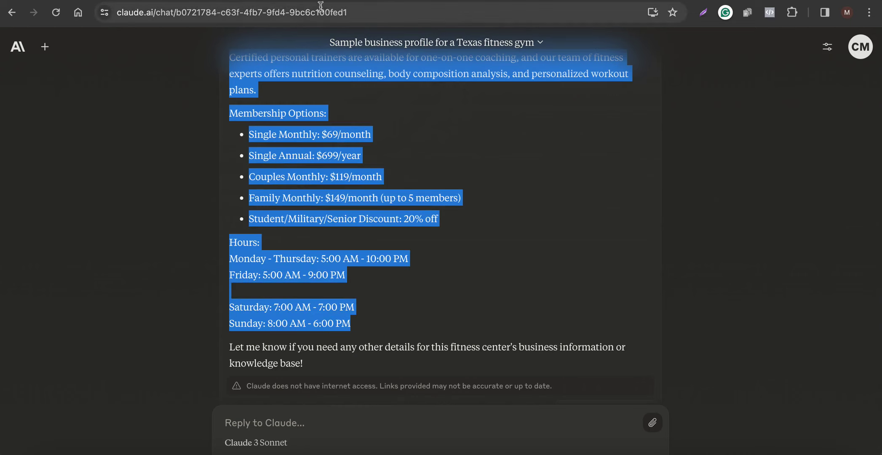
{"action": "key", "text": "ctrl+Tab"}
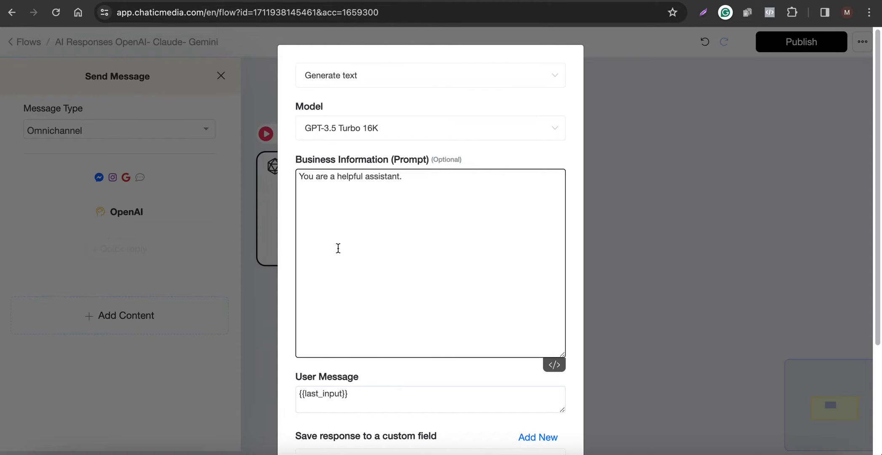
{"action": "key", "text": "ctrl+v"}
{"action": "scroll", "coordinate": [399, 255], "scroll_direction": "up", "scroll_amount": 10}
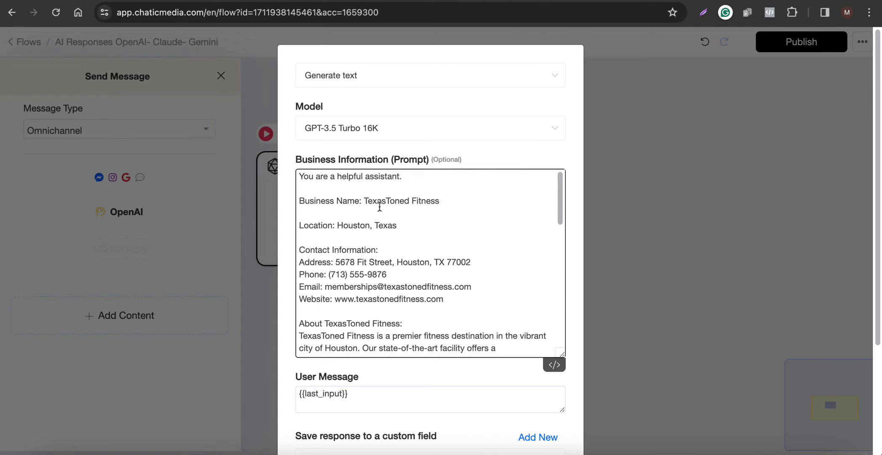
Step: Extend the prompt's opening sentence to "You are a helpful assistant to TexasToned Fitness."
{"action": "left_click_drag", "start_coordinate": [367, 202], "coordinate": [473, 198]}
{"action": "key", "text": "ctrl+c"}
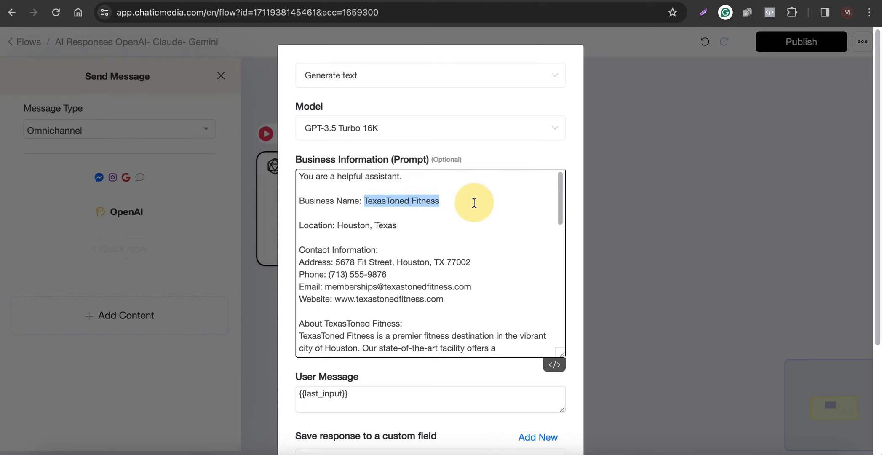
{"action": "left_click", "coordinate": [400, 177]}
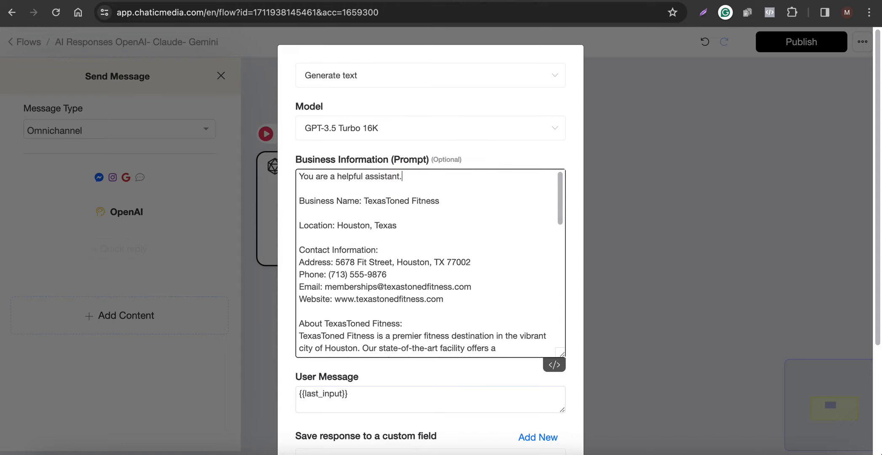
{"action": "type", "text": "to"}
{"action": "key", "text": "ctrl+v"}
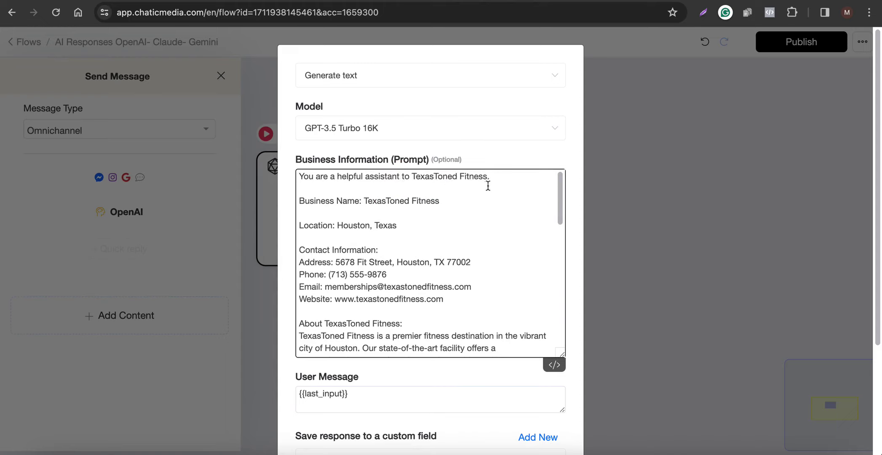
Step: Save the OpenAI response to a new custom field named response1, and remove the connect_user_to_human AI trigger from the action
{"action": "left_click_drag", "start_coordinate": [391, 391], "coordinate": [252, 379]}
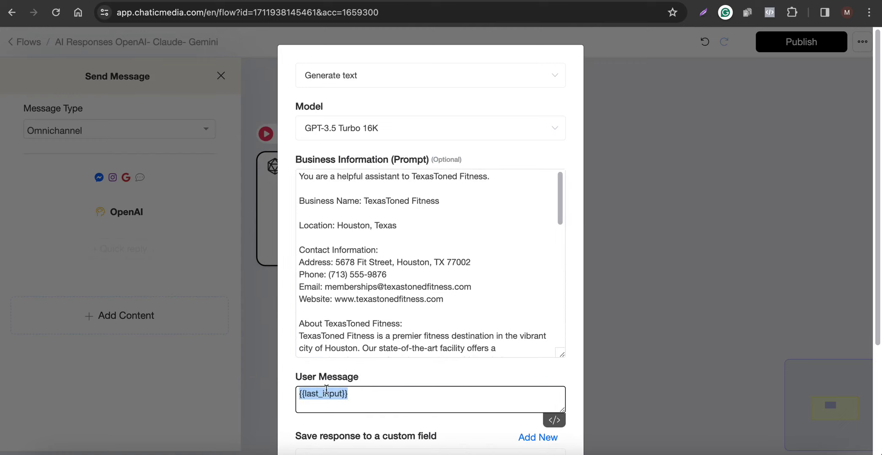
{"action": "left_click_drag", "start_coordinate": [370, 394], "coordinate": [213, 394]}
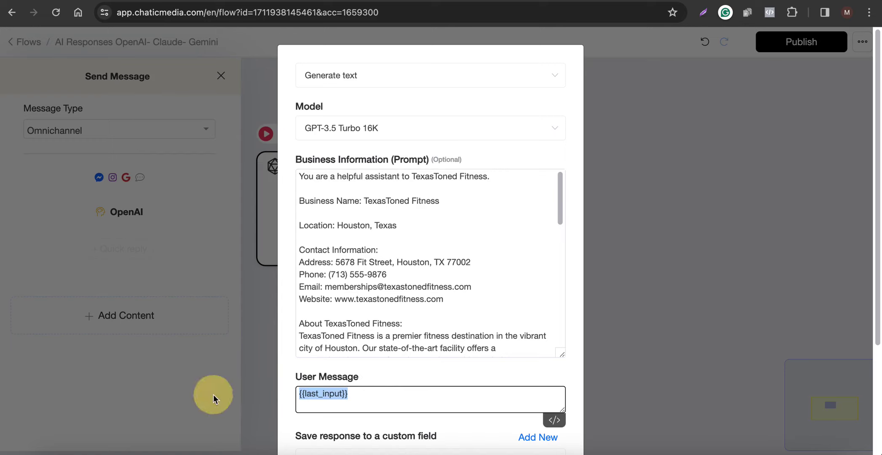
{"action": "scroll", "coordinate": [474, 324], "scroll_direction": "down", "scroll_amount": 3}
{"action": "scroll", "coordinate": [474, 324], "scroll_direction": "down", "scroll_amount": 1}
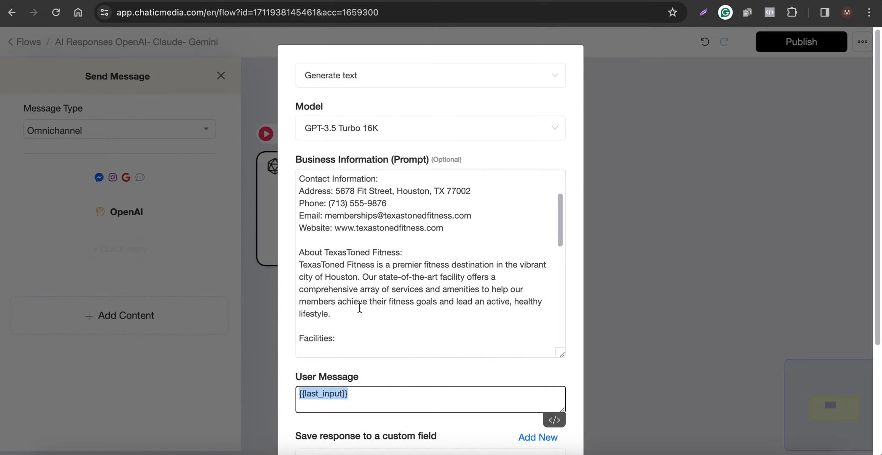
{"action": "scroll", "coordinate": [361, 306], "scroll_direction": "down", "scroll_amount": 10}
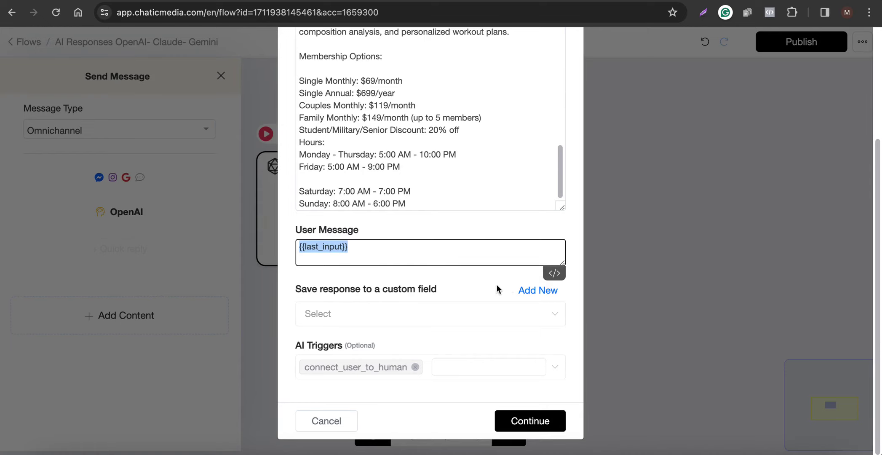
{"action": "left_click", "coordinate": [540, 290]}
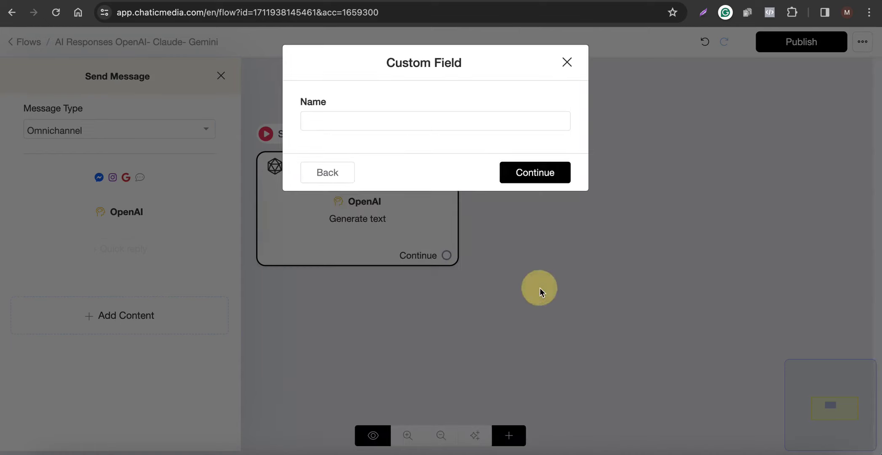
{"action": "left_click", "coordinate": [354, 124]}
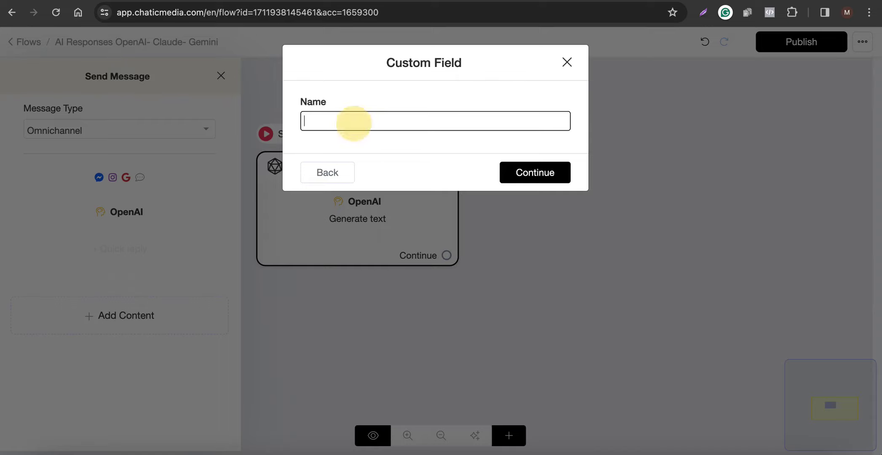
{"action": "type", "text": "oesponse"}
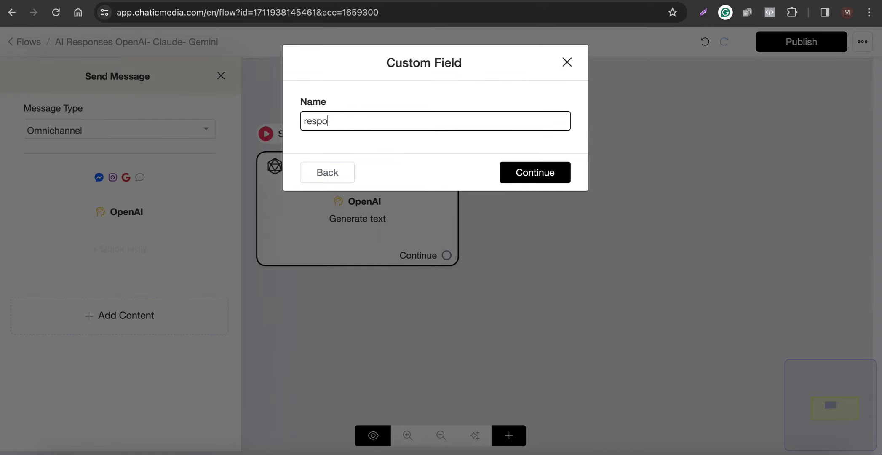
{"action": "left_click", "coordinate": [529, 173]}
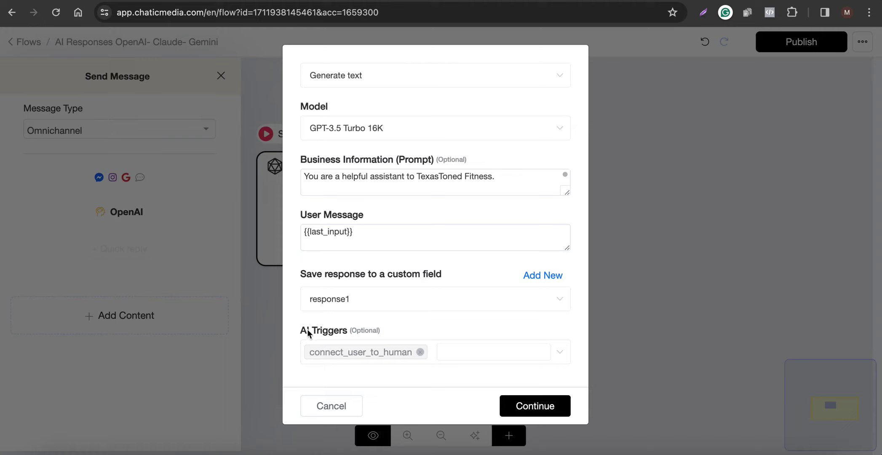
{"action": "left_click", "coordinate": [421, 352]}
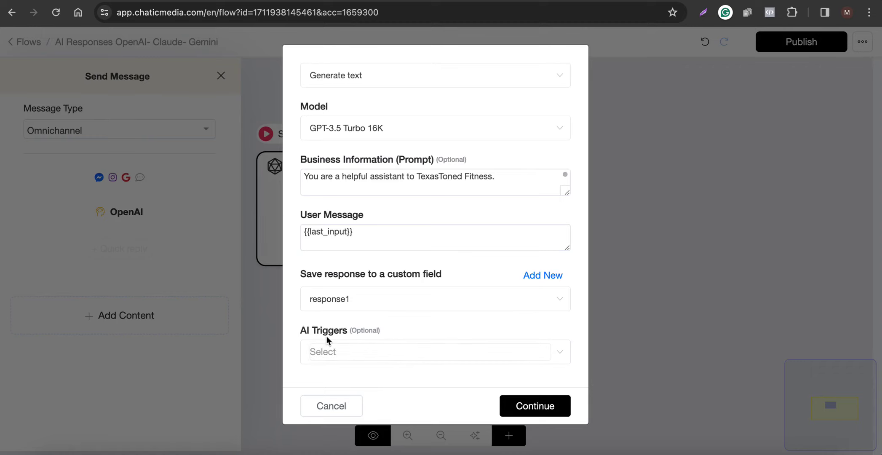
{"action": "left_click", "coordinate": [529, 408]}
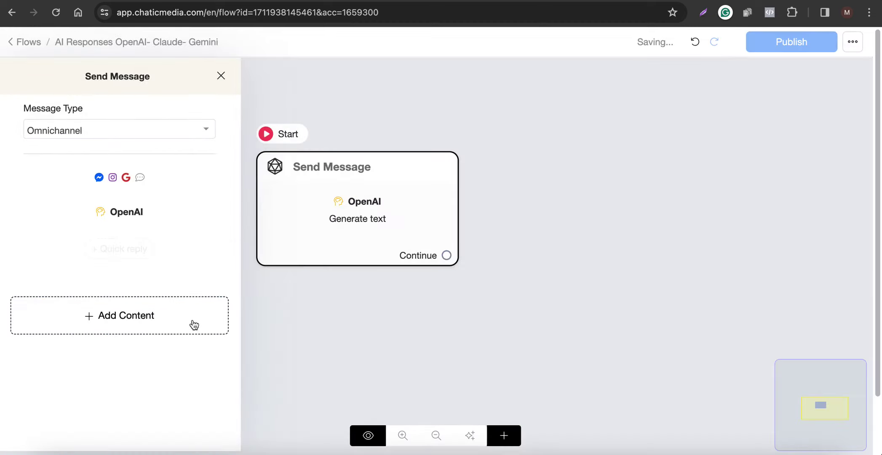
Step: Add a text message below the OpenAI action reading "OpenAI ChatGPT: {{response1}}"
{"action": "left_click", "coordinate": [176, 328]}
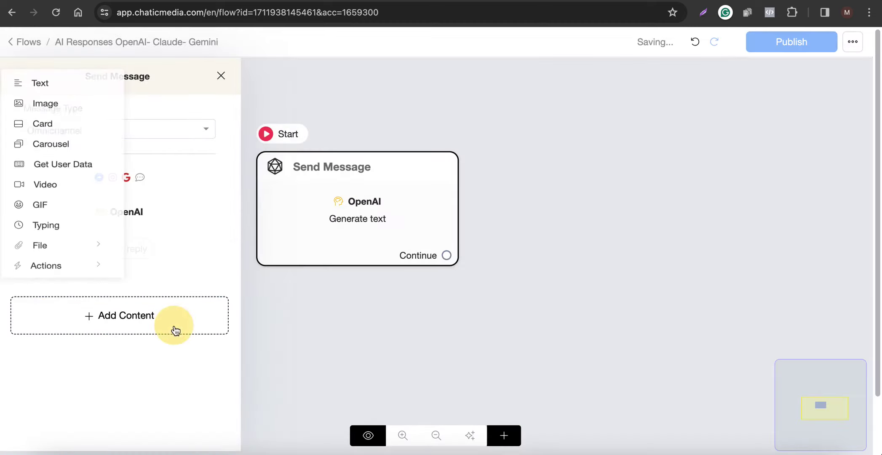
{"action": "left_click", "coordinate": [53, 87]}
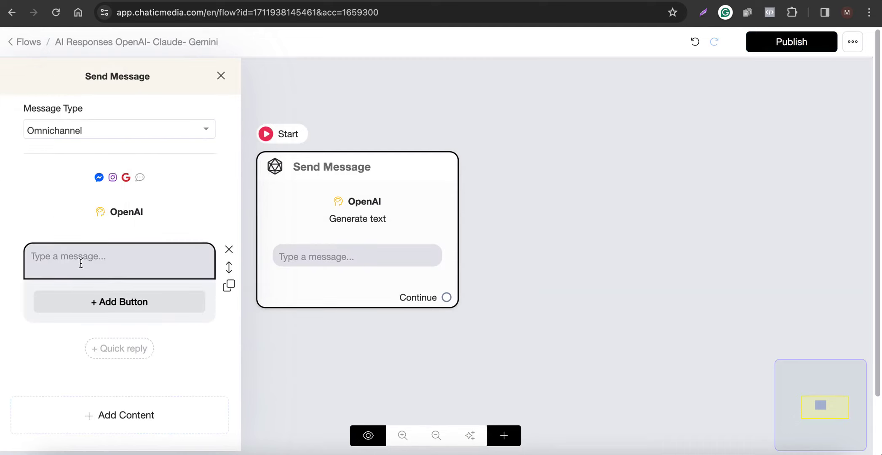
{"action": "left_click", "coordinate": [80, 263]}
{"action": "type", "text": "OpenA"}
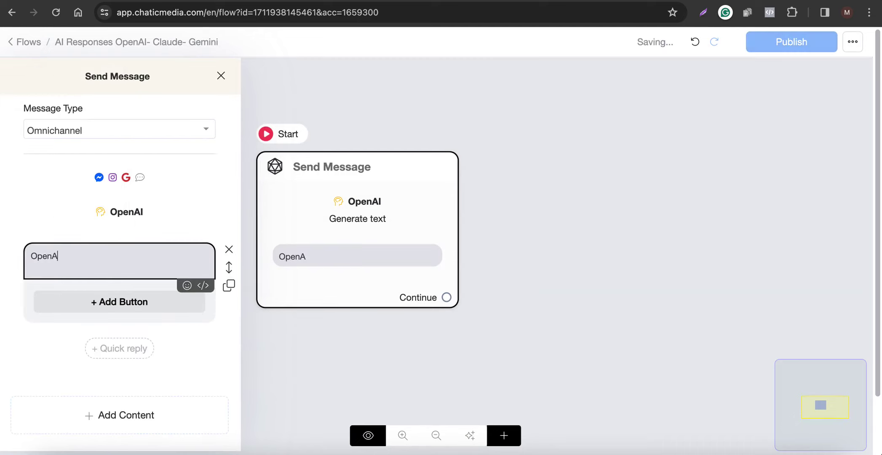
{"action": "type", "text": "I ChatGPT:"}
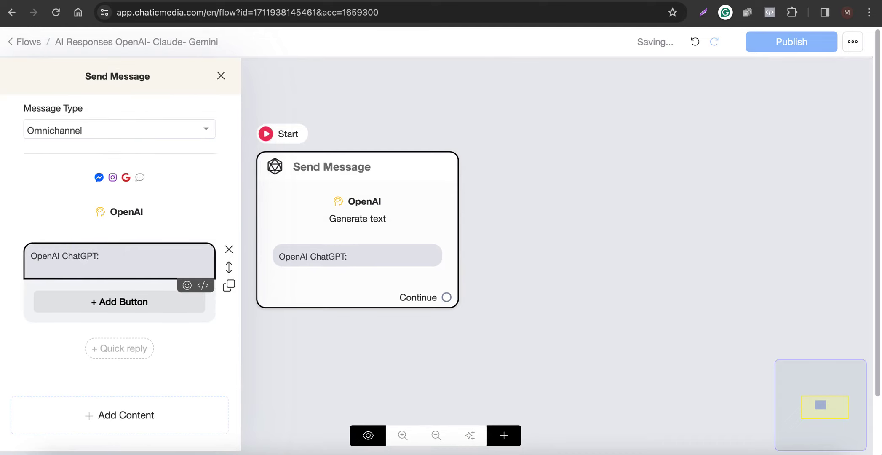
{"action": "type", "text": "{res"}
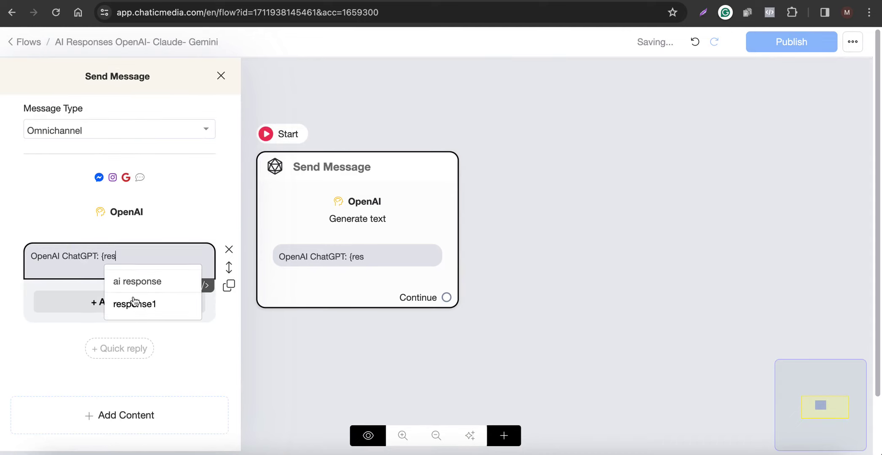
{"action": "left_click", "coordinate": [141, 309]}
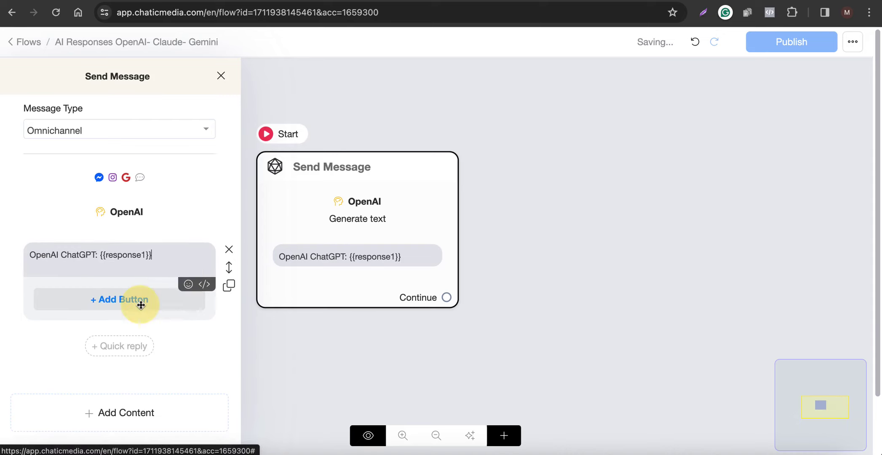
{"action": "left_click", "coordinate": [656, 274]}
Step: Connect a new Send Message block to the first block's Continue output and add a Claude action to it
{"action": "scroll", "coordinate": [265, 275], "scroll_direction": "down", "scroll_amount": 3}
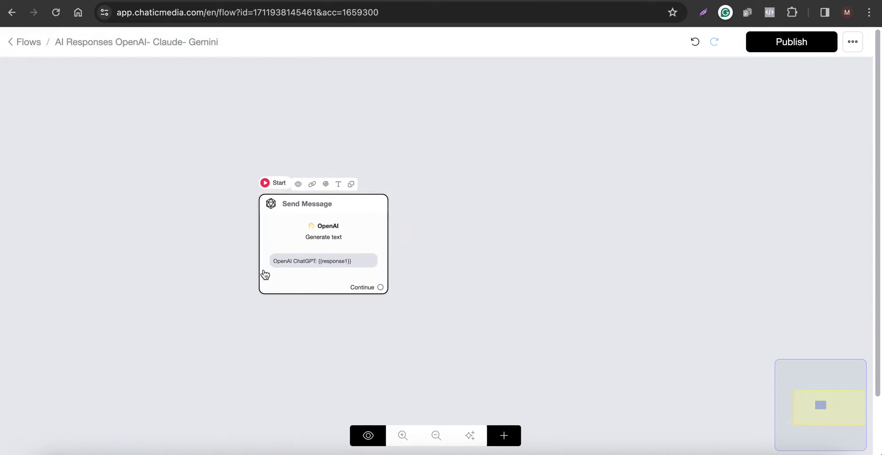
{"action": "scroll", "coordinate": [316, 273], "scroll_direction": "right", "scroll_amount": 1}
{"action": "scroll", "coordinate": [315, 273], "scroll_direction": "right", "scroll_amount": 3}
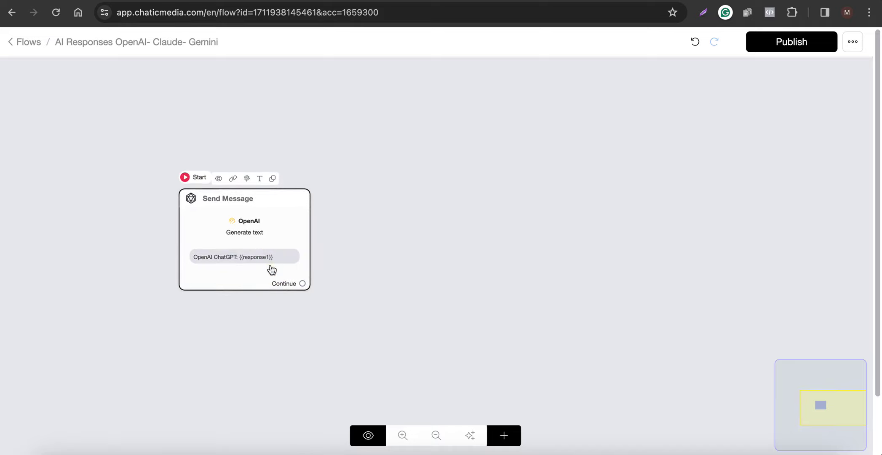
{"action": "left_click", "coordinate": [274, 247]}
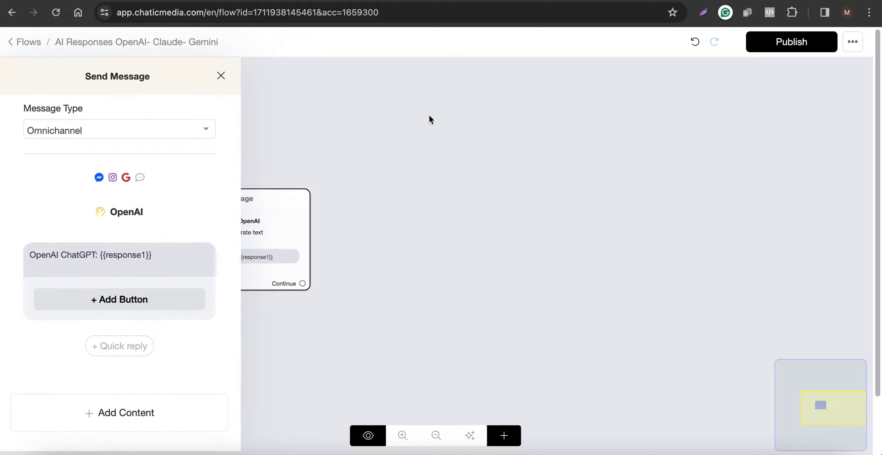
{"action": "left_click", "coordinate": [464, 254]}
{"action": "left_click_drag", "start_coordinate": [301, 286], "coordinate": [436, 193]}
{"action": "left_click", "coordinate": [96, 314]}
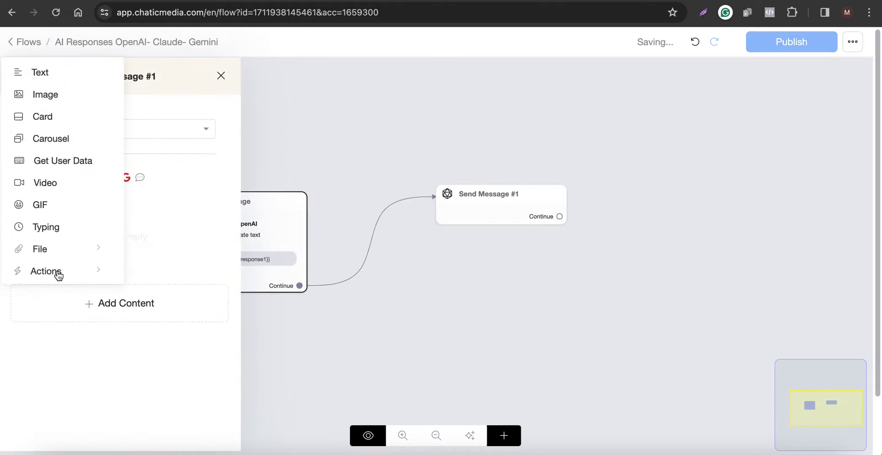
{"action": "mouse_move", "coordinate": [59, 273]}
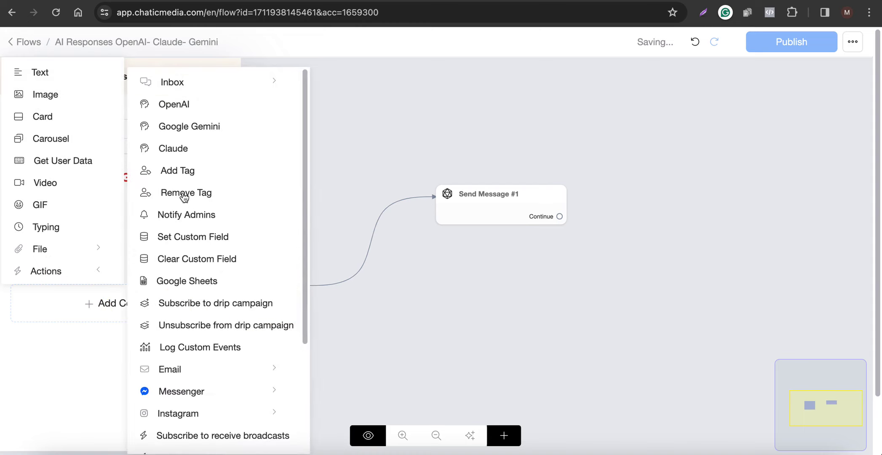
{"action": "left_click", "coordinate": [171, 152]}
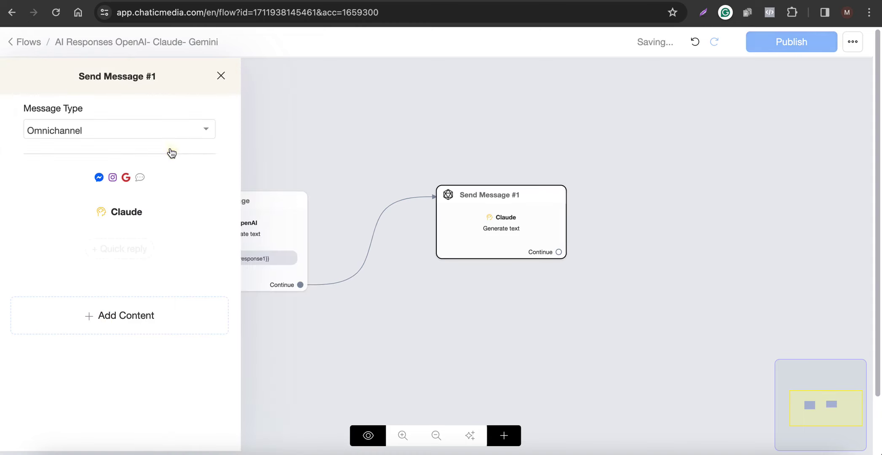
{"action": "left_click", "coordinate": [109, 214]}
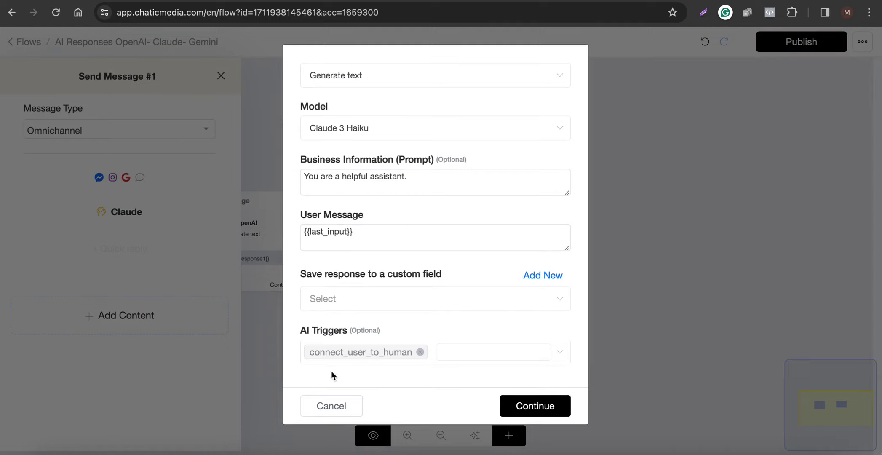
{"action": "left_click", "coordinate": [331, 406]}
{"action": "left_click", "coordinate": [338, 214]}
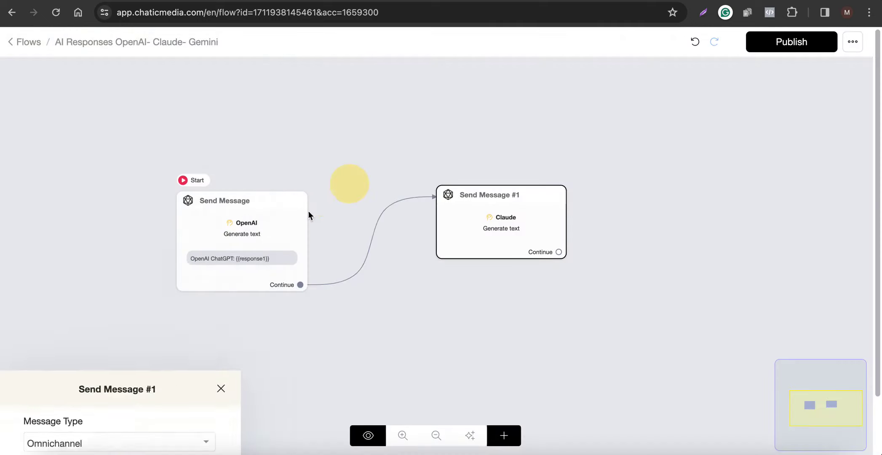
Step: Copy the full Business Information prompt from the OpenAI action in the first Send Message block, leaving its settings unchanged
{"action": "left_click", "coordinate": [229, 249]}
{"action": "left_click", "coordinate": [134, 222]}
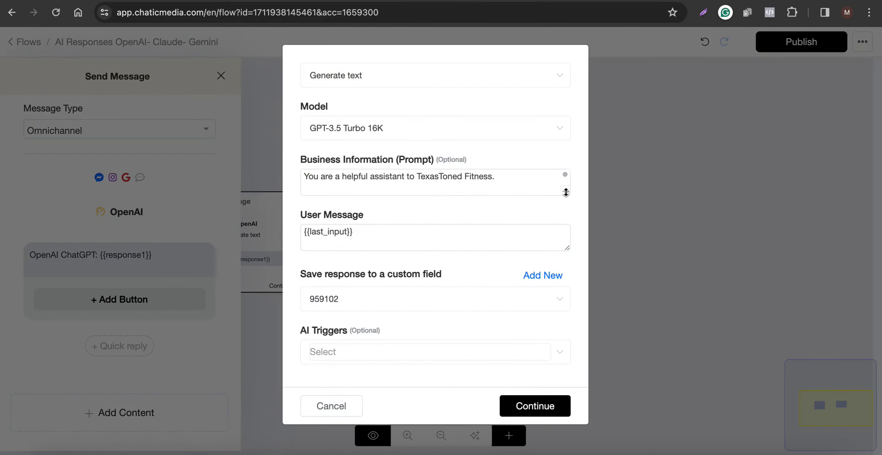
{"action": "left_click_drag", "start_coordinate": [565, 191], "coordinate": [560, 405]}
{"action": "left_click", "coordinate": [411, 290]}
{"action": "key", "text": "ctrl+a"}
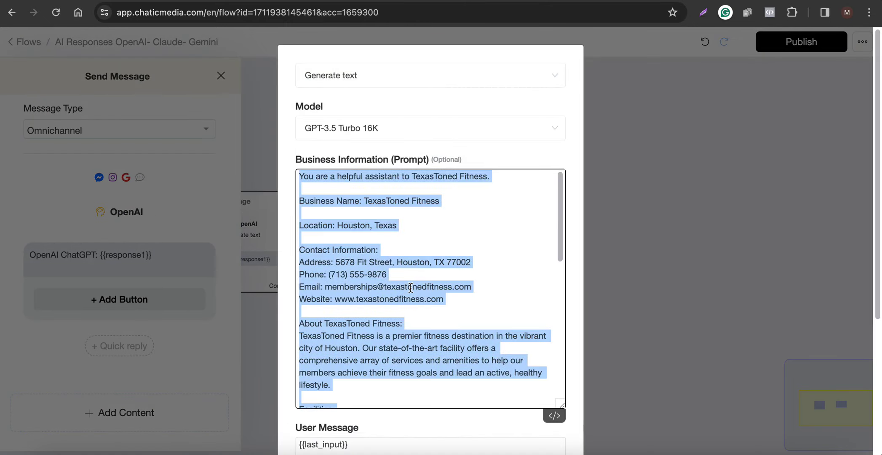
{"action": "scroll", "coordinate": [411, 288], "scroll_direction": "down", "scroll_amount": 10}
{"action": "left_click", "coordinate": [327, 417]}
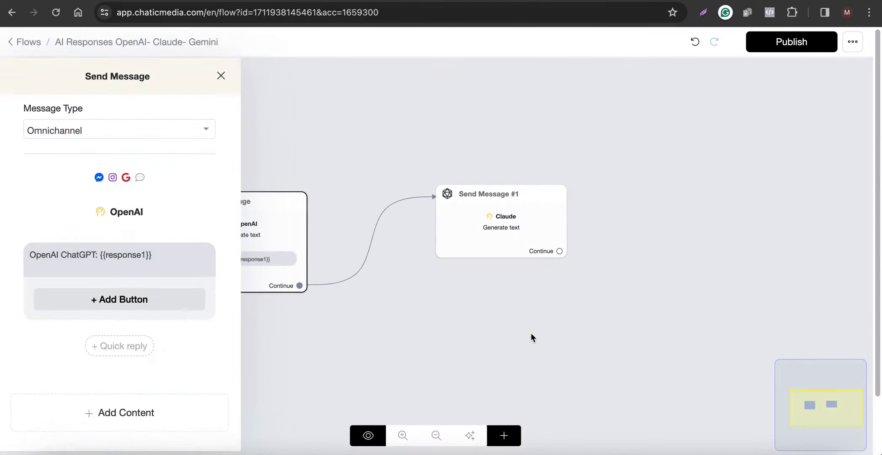
Step: Try replacing the Business Information prompt of the Claude action in Send Message #1 with the copied TexasToned Fitness prompt
{"action": "left_click", "coordinate": [530, 337]}
{"action": "left_click", "coordinate": [514, 231]}
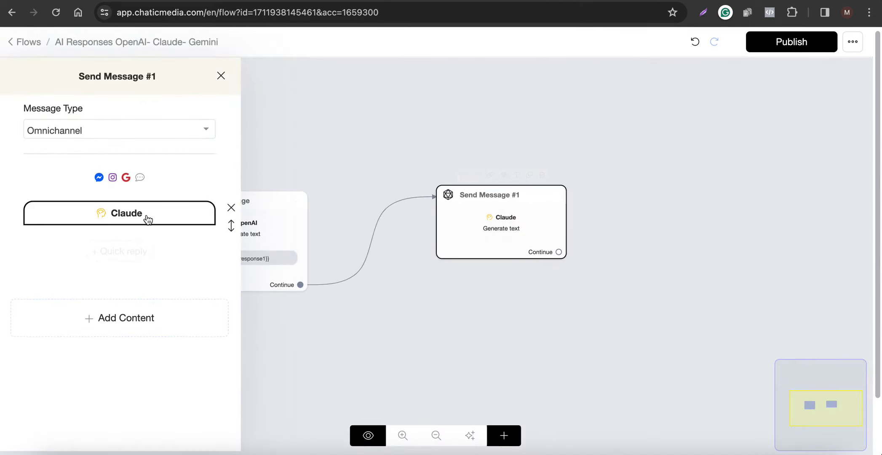
{"action": "left_click", "coordinate": [147, 219]}
{"action": "left_click", "coordinate": [455, 191]}
{"action": "key", "text": "ctrl+a"}
{"action": "key", "text": "ctrl+v"}
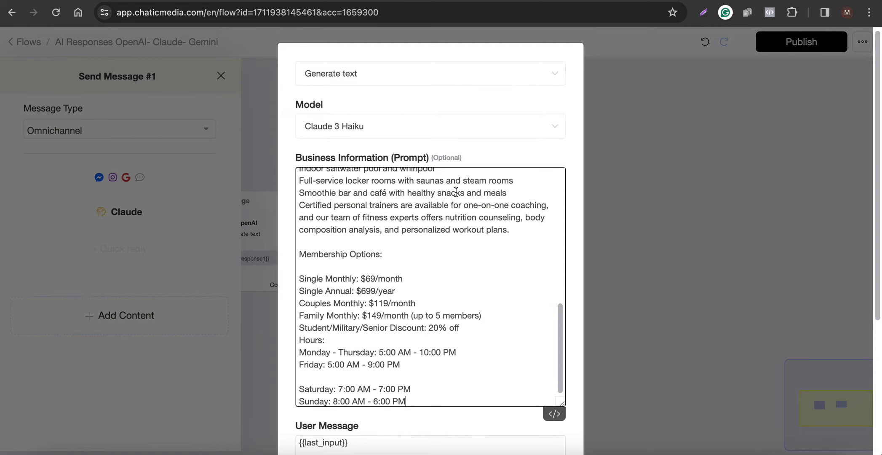
{"action": "scroll", "coordinate": [453, 251], "scroll_direction": "up", "scroll_amount": 10}
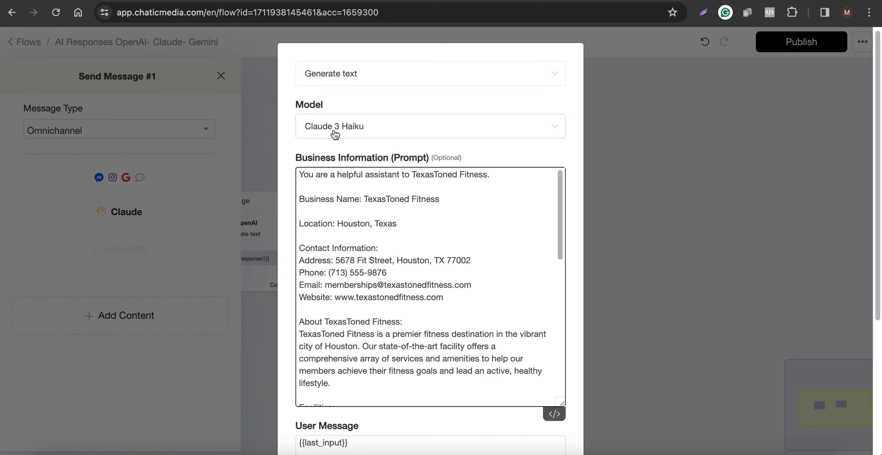
{"action": "scroll", "coordinate": [332, 278], "scroll_direction": "down", "scroll_amount": 10}
{"action": "left_click", "coordinate": [327, 419]}
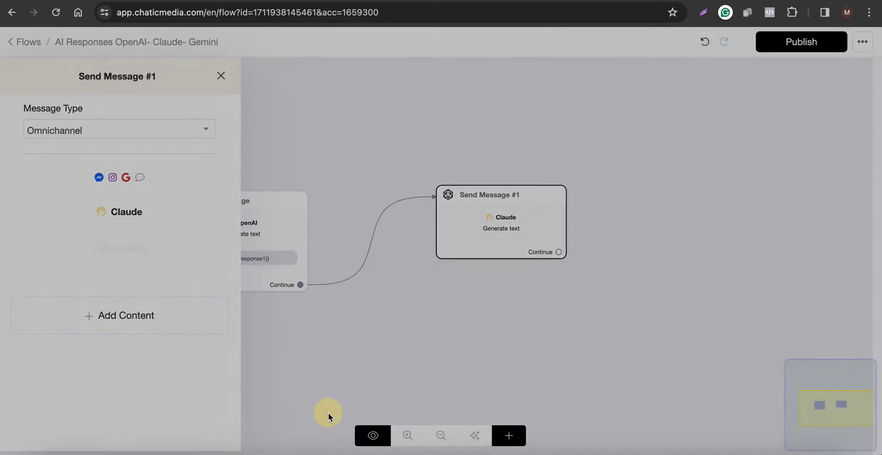
Step: Set the model of the OpenAI action in the first Send Message block to GPT-4 and save the action
{"action": "mouse_move", "coordinate": [240, 223]}
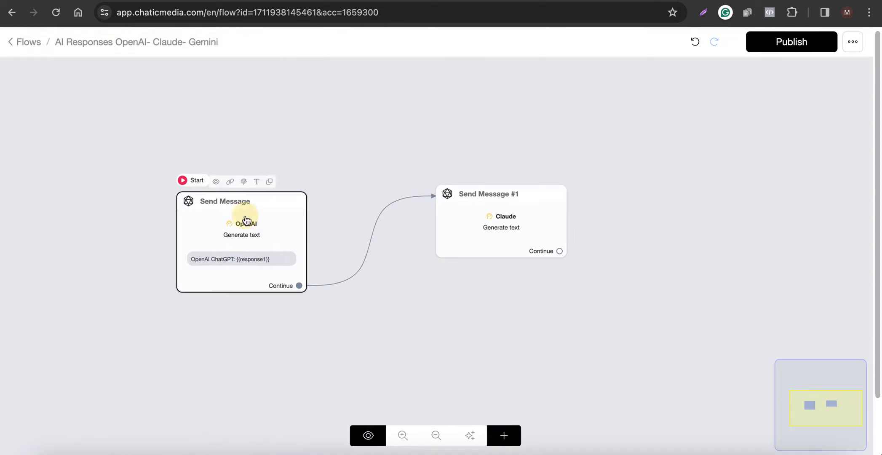
{"action": "left_click", "coordinate": [204, 229]}
{"action": "left_click", "coordinate": [129, 217]}
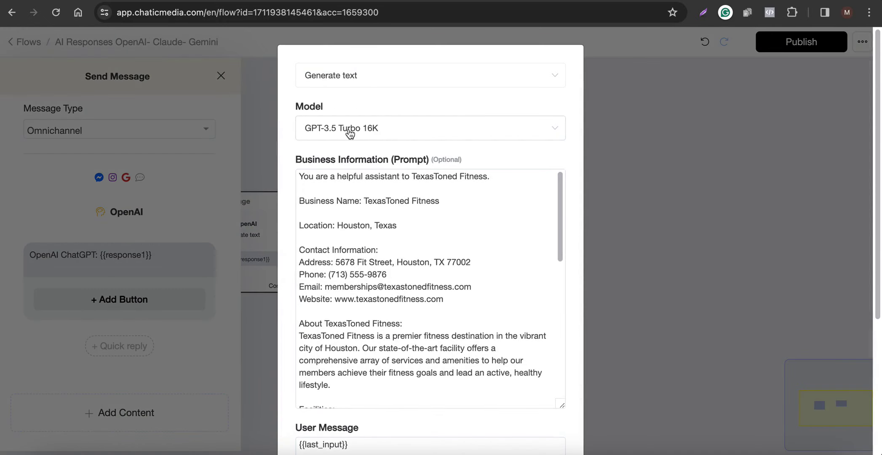
{"action": "left_click", "coordinate": [385, 132]}
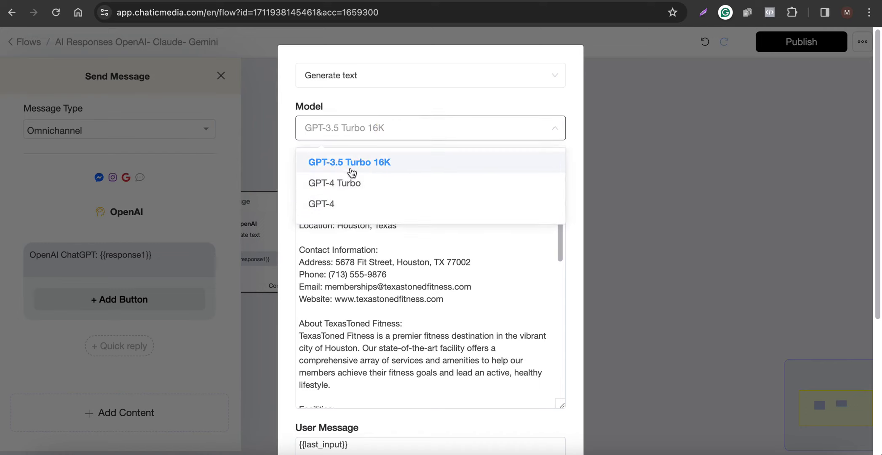
{"action": "left_click", "coordinate": [330, 204]}
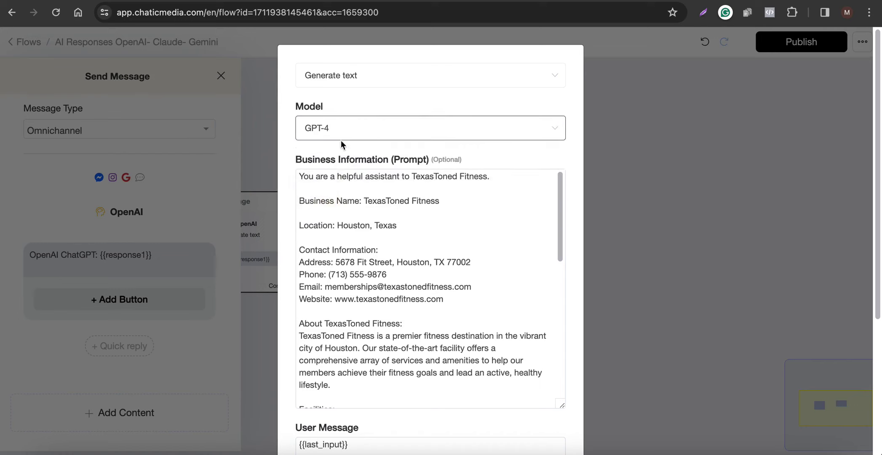
{"action": "scroll", "coordinate": [425, 356], "scroll_direction": "down", "scroll_amount": 10}
{"action": "left_click", "coordinate": [519, 421]}
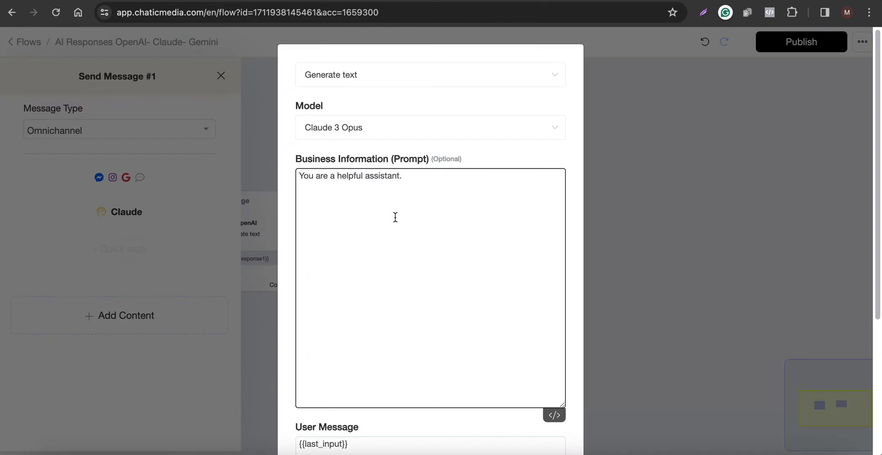
Step: Replace the Claude action's Business Information prompt with the copied TexasToned Fitness prompt and clear its AI Triggers
{"action": "key", "text": "ctrl+a"}
{"action": "key", "text": "ctrl+v"}
{"action": "scroll", "coordinate": [462, 256], "scroll_direction": "up", "scroll_amount": 10}
{"action": "scroll", "coordinate": [444, 366], "scroll_direction": "down", "scroll_amount": 15}
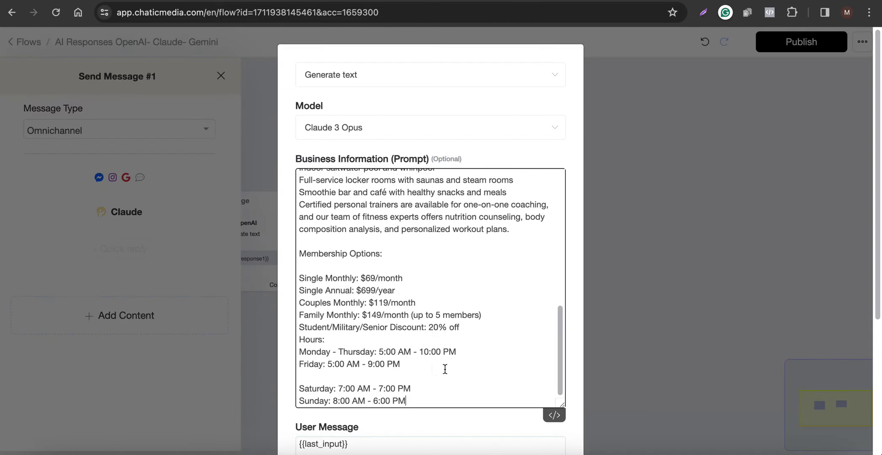
{"action": "left_click", "coordinate": [414, 366]}
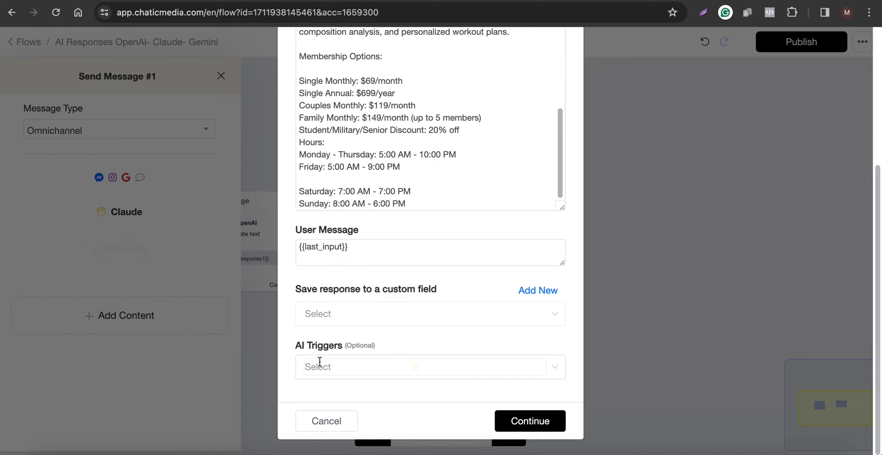
Step: Save the Claude response to a new custom field named response2 and confirm the action
{"action": "left_click", "coordinate": [527, 422]}
{"action": "left_click", "coordinate": [536, 290]}
{"action": "left_click", "coordinate": [325, 123]}
{"action": "type", "text": "response2"}
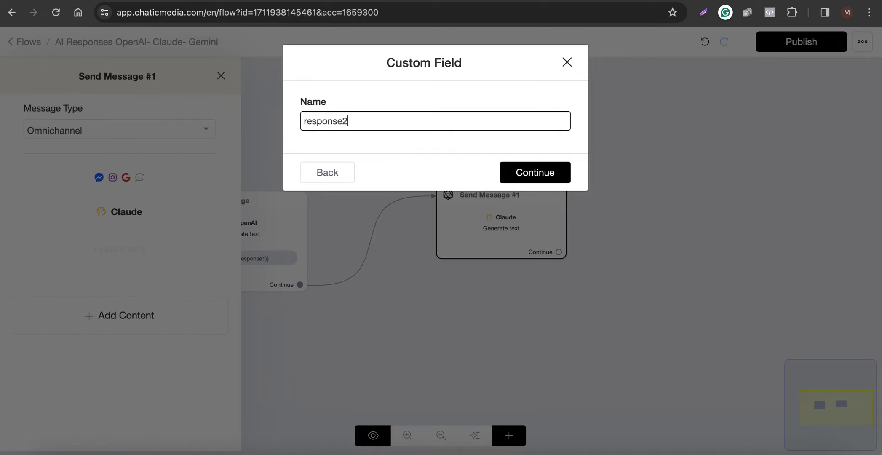
{"action": "left_click", "coordinate": [531, 173]}
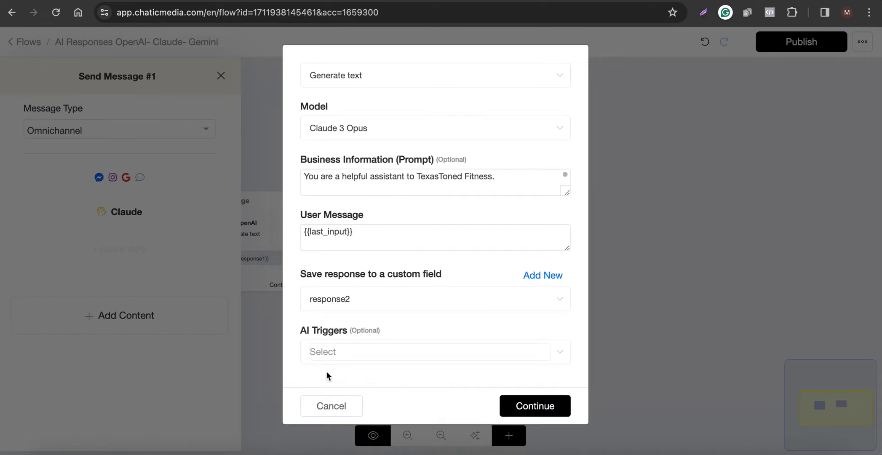
{"action": "left_click", "coordinate": [513, 412]}
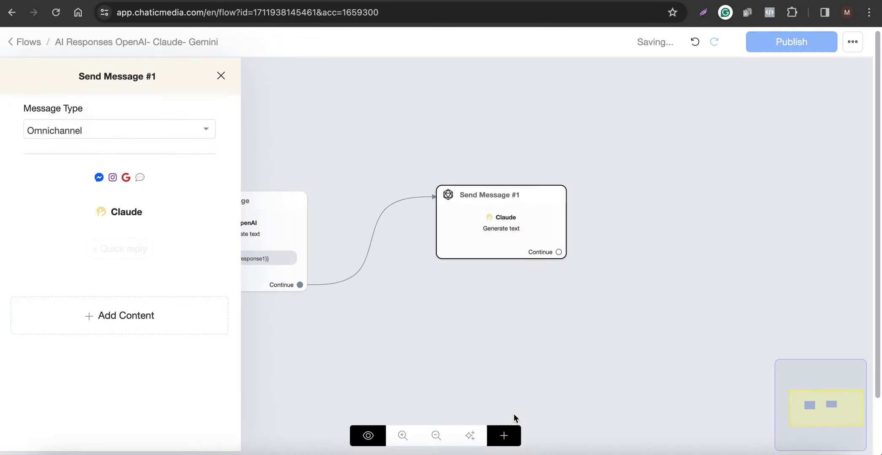
Step: Add a text message below the Claude action reading "Claude: {{response2}}"
{"action": "left_click", "coordinate": [142, 316]}
{"action": "left_click", "coordinate": [46, 89]}
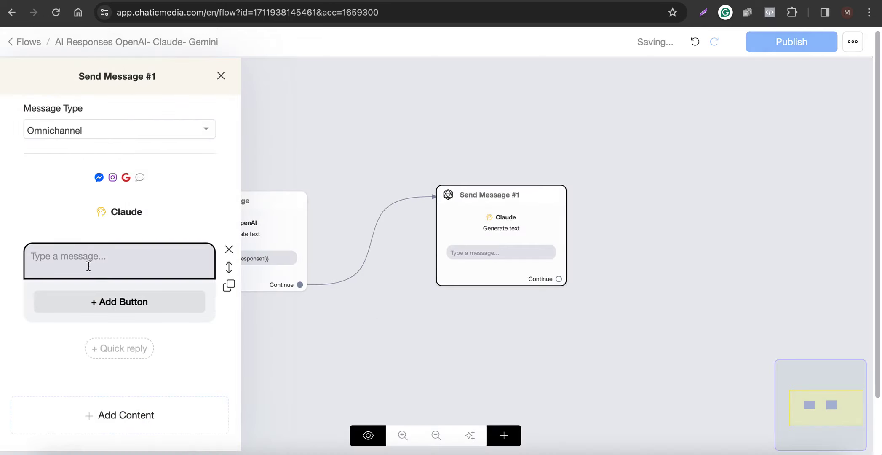
{"action": "type", "text": "Claud"}
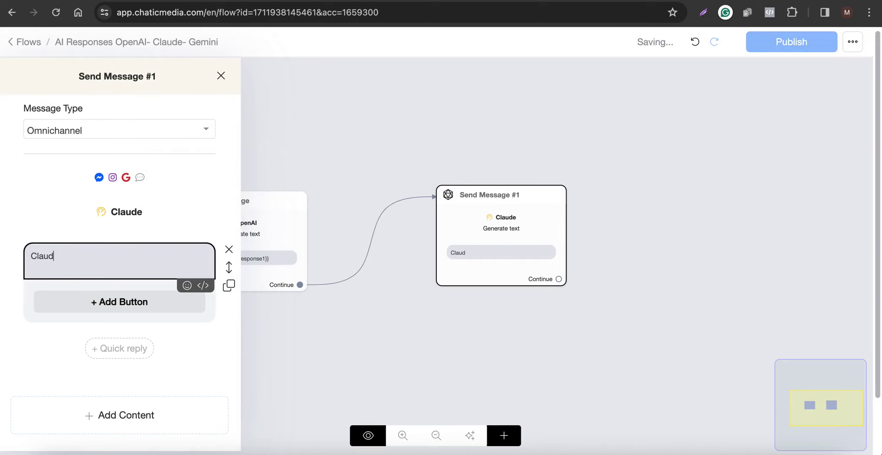
{"action": "type", "text": "e: {"}
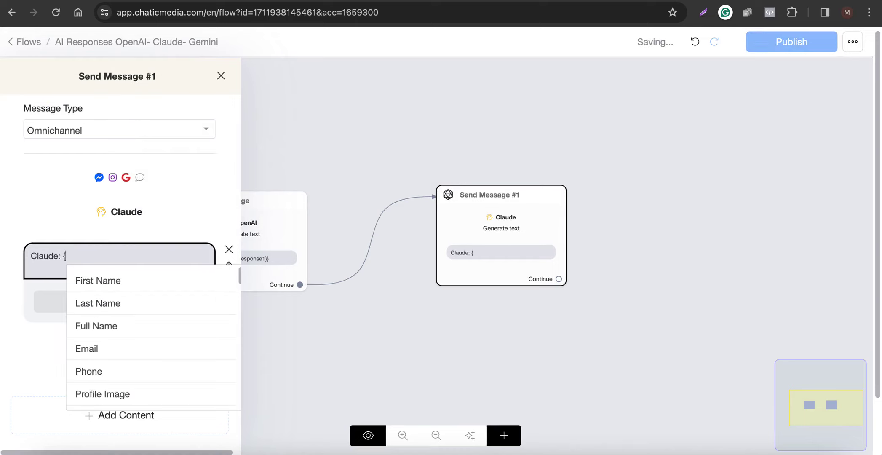
{"action": "type", "text": "respon"}
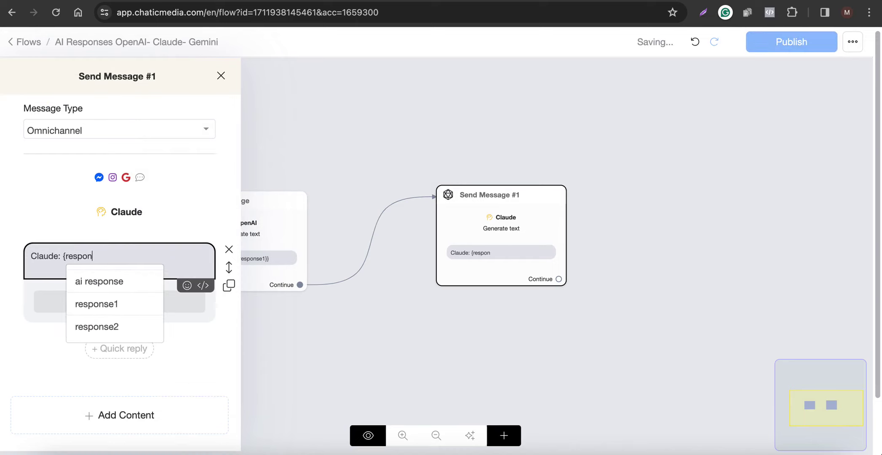
{"action": "left_click", "coordinate": [110, 328]}
{"action": "left_click", "coordinate": [622, 386]}
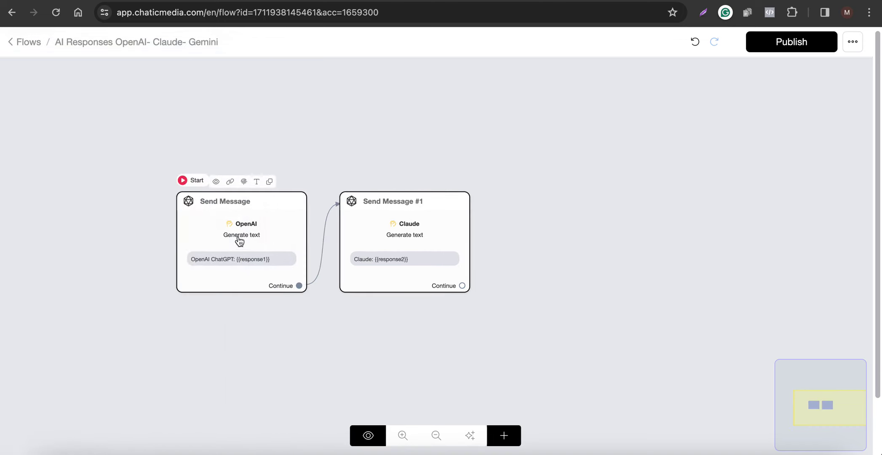
Step: Connect a new Send Message block to Send Message #1's Continue output and add a Google Gemini action to it
{"action": "left_click", "coordinate": [504, 434]}
{"action": "left_click", "coordinate": [720, 237]}
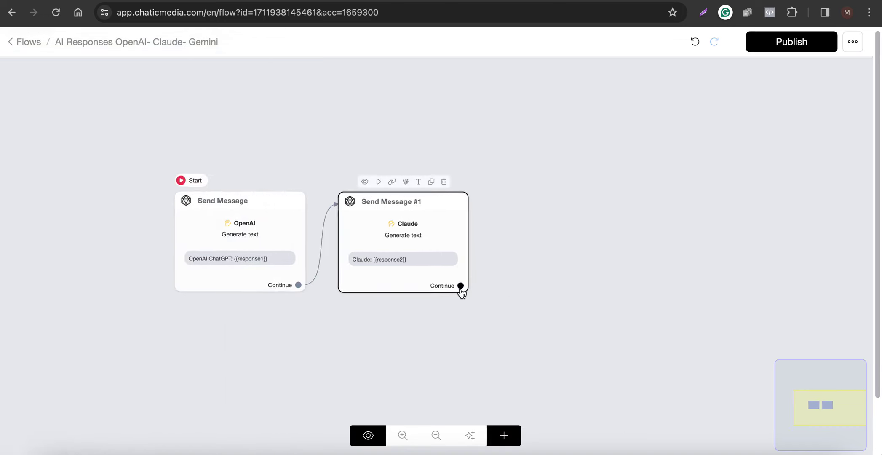
{"action": "left_click_drag", "start_coordinate": [461, 285], "coordinate": [540, 243]}
{"action": "left_click", "coordinate": [118, 312]}
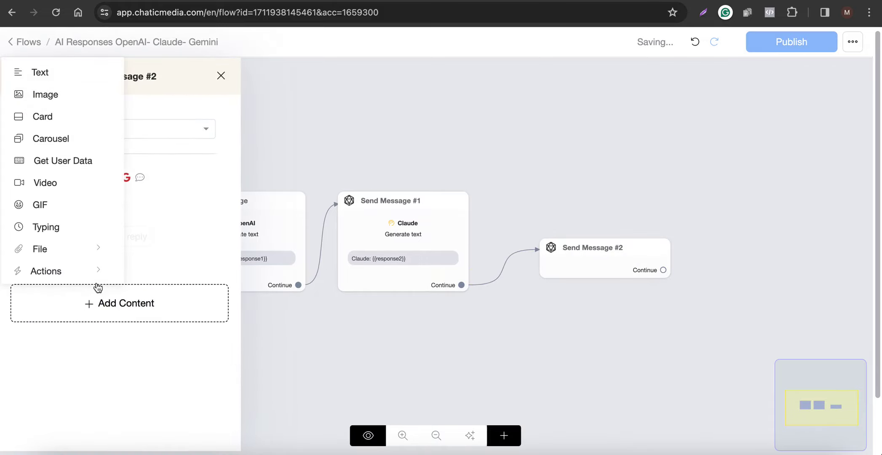
{"action": "left_click", "coordinate": [48, 271]}
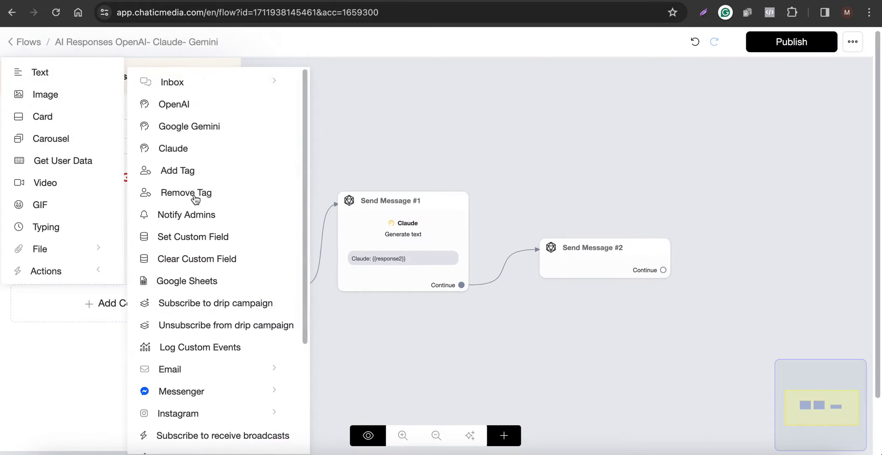
{"action": "left_click", "coordinate": [188, 132]}
Step: Configure the Google Gemini action with the Gemini 1.0 Pro model and the copied TexasToned Fitness prompt as its Business Information
{"action": "left_click", "coordinate": [89, 211]}
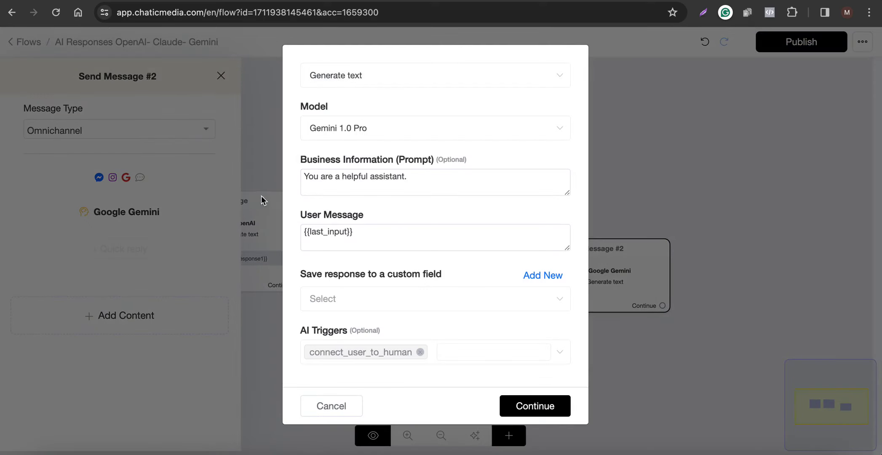
{"action": "left_click", "coordinate": [374, 137]}
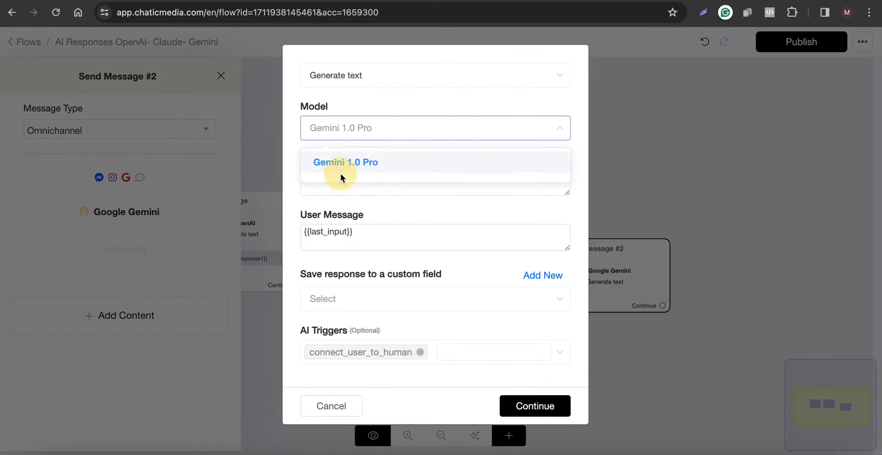
{"action": "left_click", "coordinate": [370, 170]}
{"action": "left_click", "coordinate": [433, 186]}
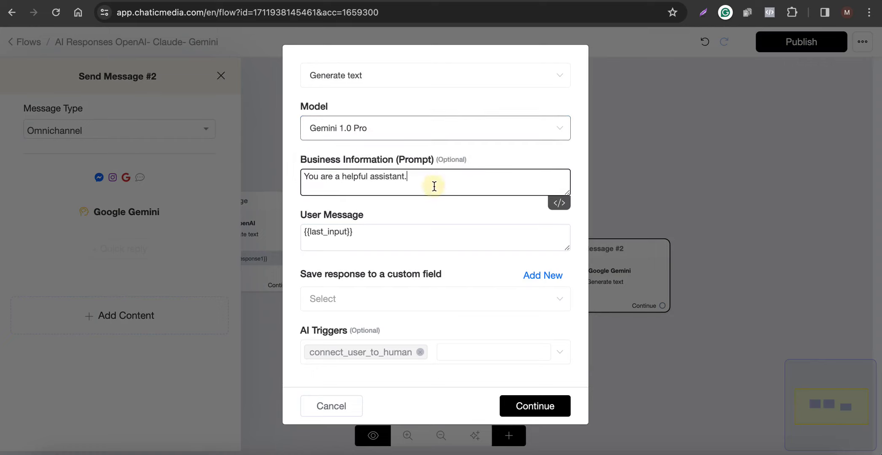
{"action": "triple_click", "coordinate": [434, 186]}
{"action": "key", "text": "super+v"}
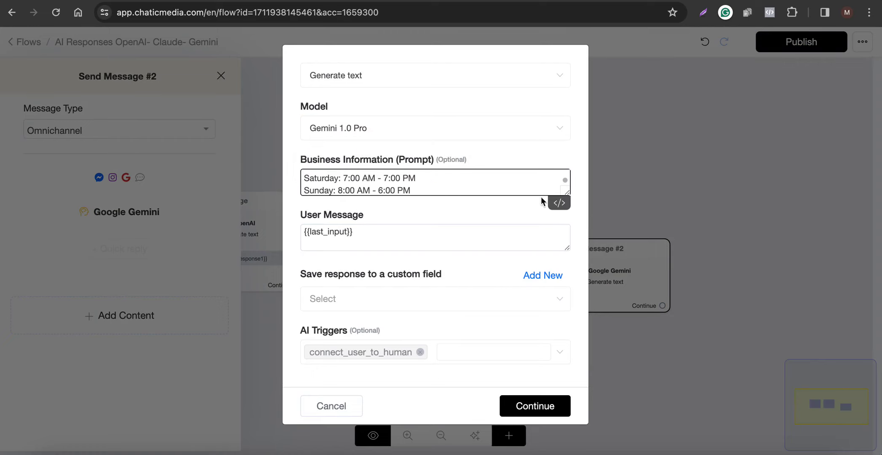
{"action": "left_click_drag", "start_coordinate": [567, 194], "coordinate": [560, 384]}
{"action": "scroll", "coordinate": [353, 267], "scroll_direction": "up", "scroll_amount": 10}
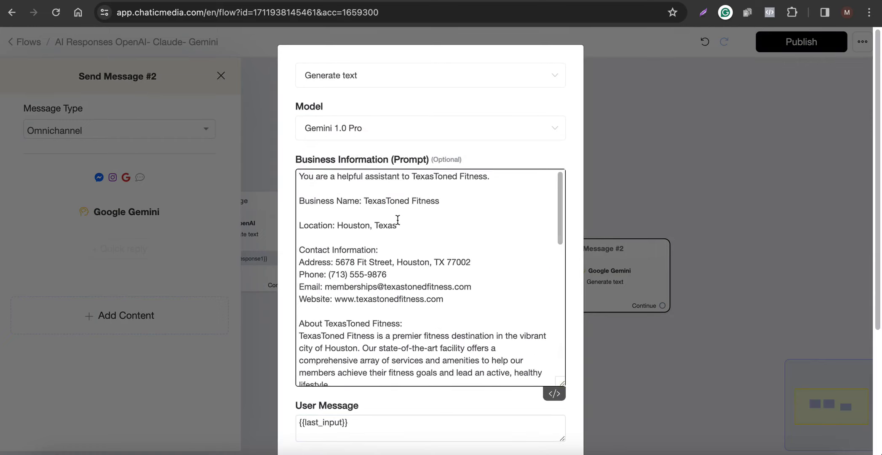
{"action": "scroll", "coordinate": [367, 311], "scroll_direction": "down", "scroll_amount": 10}
{"action": "scroll", "coordinate": [348, 309], "scroll_direction": "down", "scroll_amount": 5}
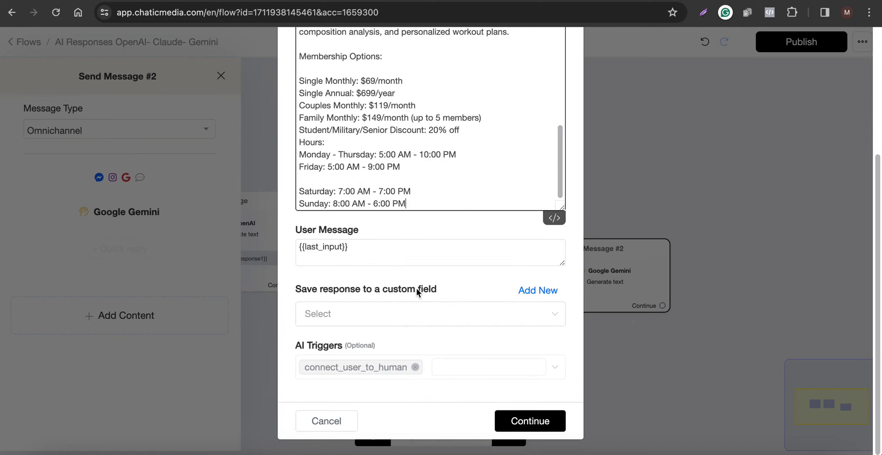
Step: Save the Gemini response to a new custom field named response3 and confirm the action
{"action": "left_click", "coordinate": [551, 294]}
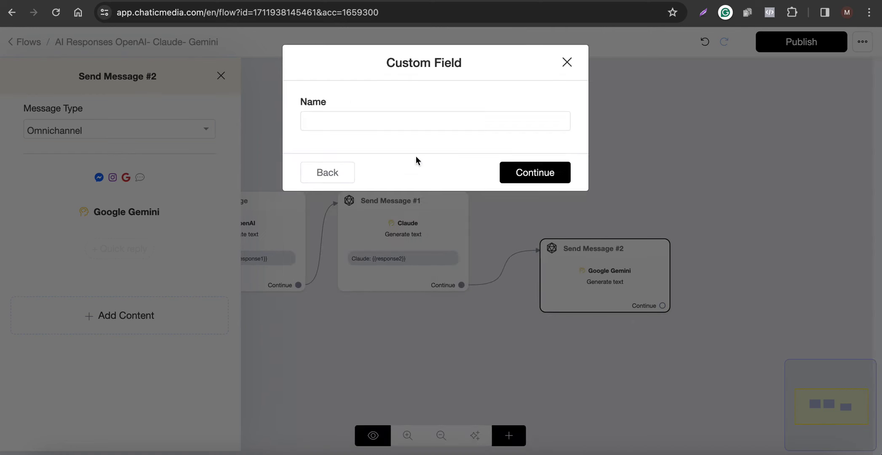
{"action": "left_click", "coordinate": [356, 122]}
{"action": "type", "text": "response3"}
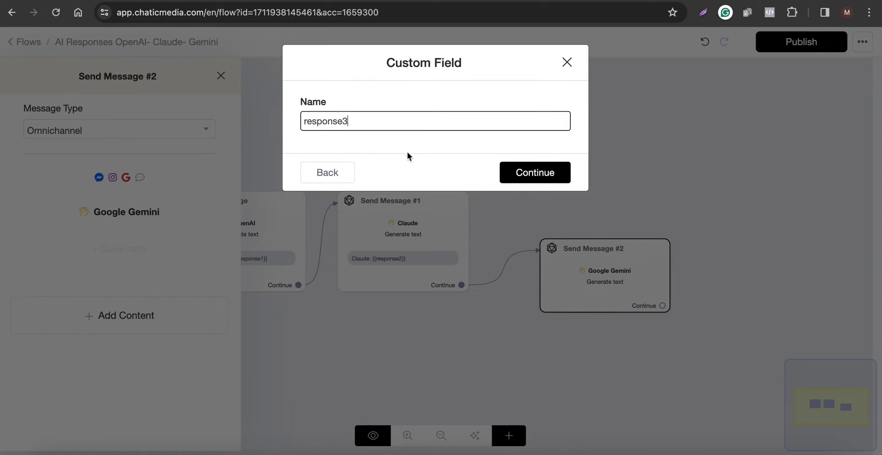
{"action": "left_click", "coordinate": [522, 166]}
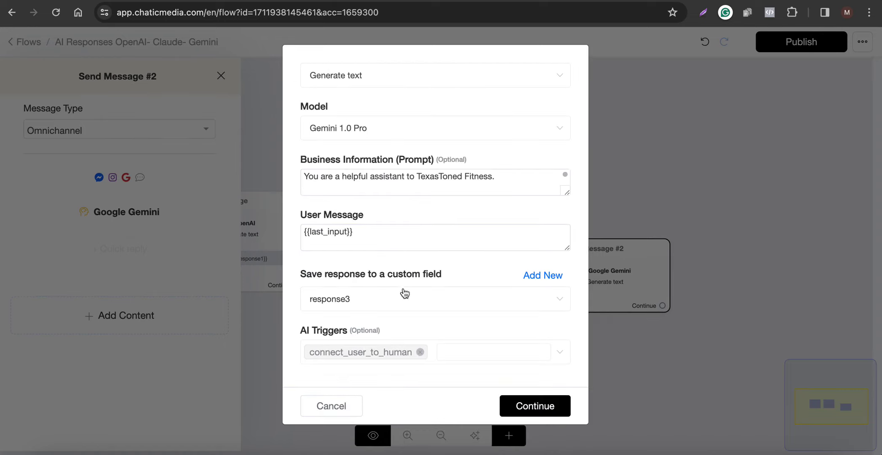
{"action": "left_click", "coordinate": [532, 405]}
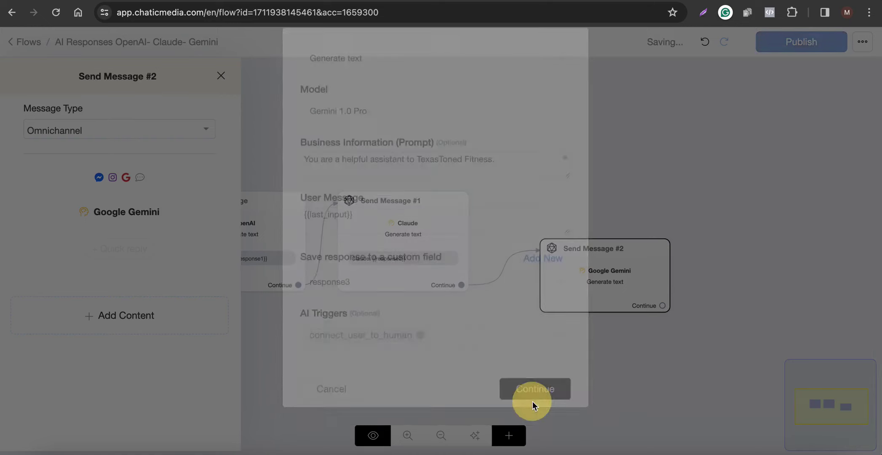
Step: Add a text message below the Google Gemini action reading "Gemini: {{response3}}"
{"action": "left_click", "coordinate": [118, 302]}
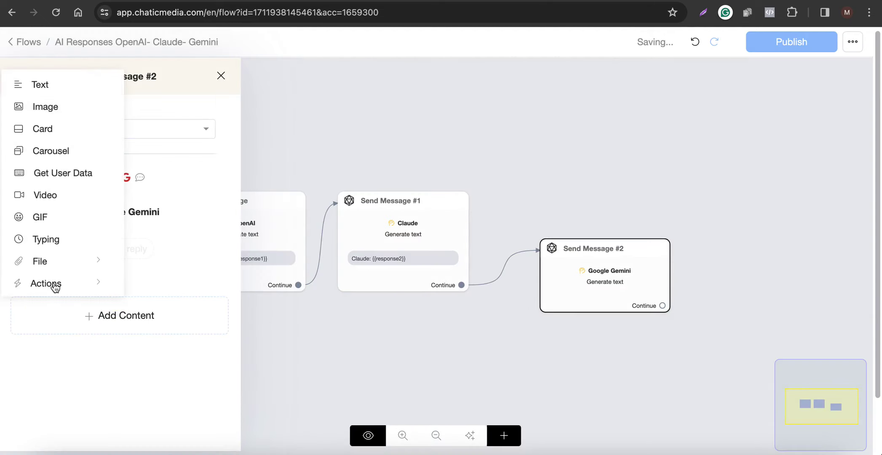
{"action": "left_click", "coordinate": [55, 286]}
{"action": "left_click", "coordinate": [45, 83]}
{"action": "left_click", "coordinate": [80, 257]}
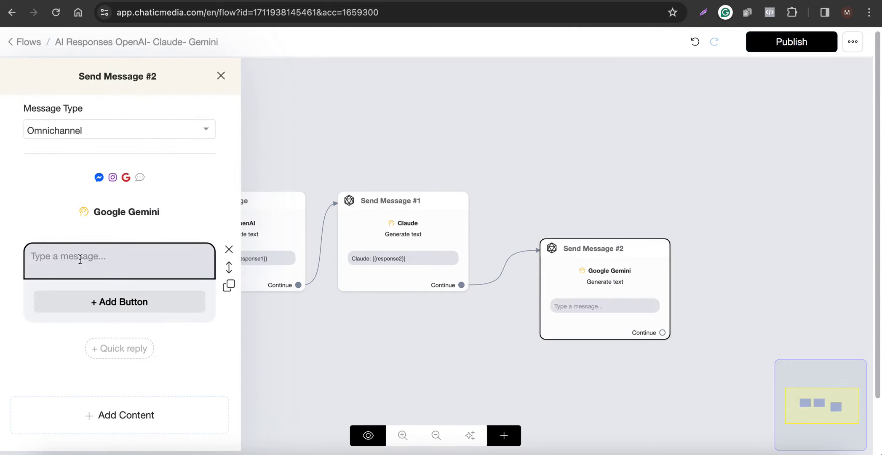
{"action": "left_click", "coordinate": [122, 404]}
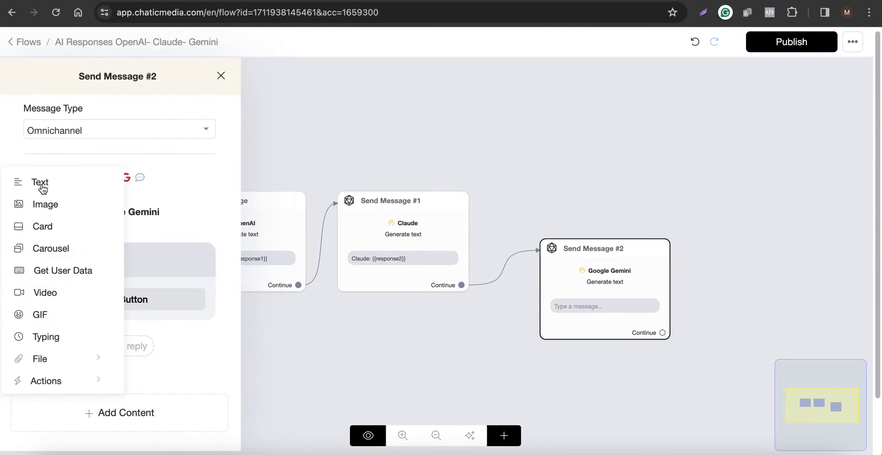
{"action": "left_click", "coordinate": [149, 258]}
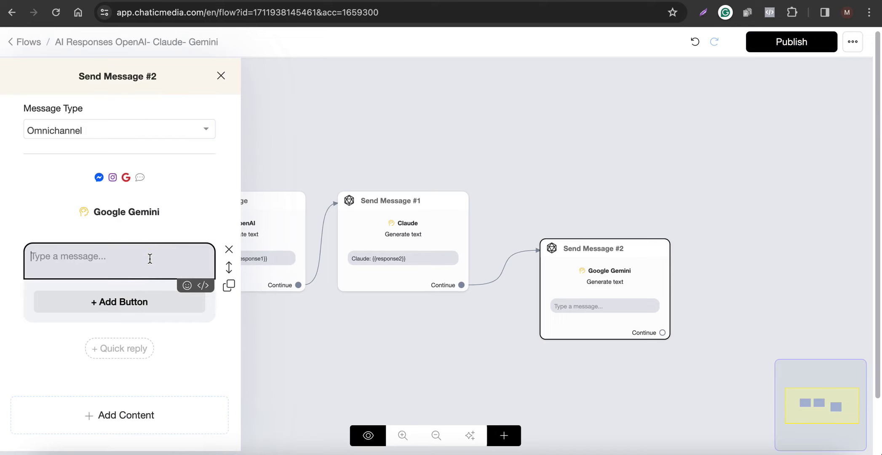
{"action": "type", "text": "Gemini:"}
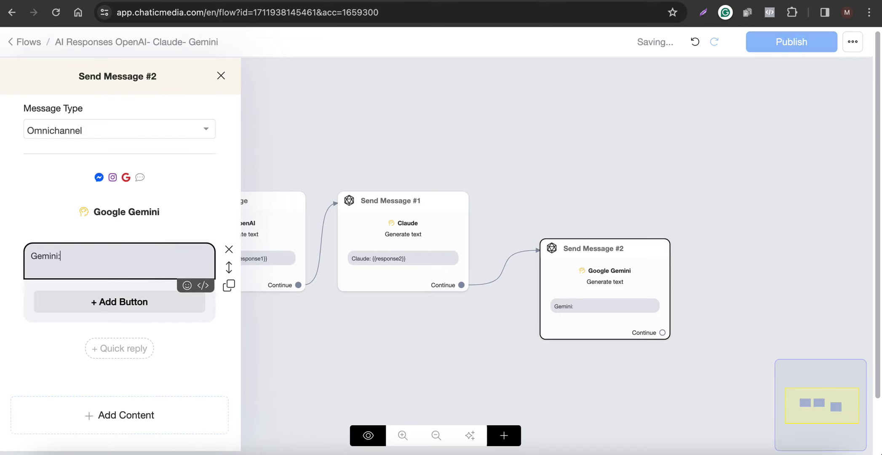
{"action": "type", "text": " {res"}
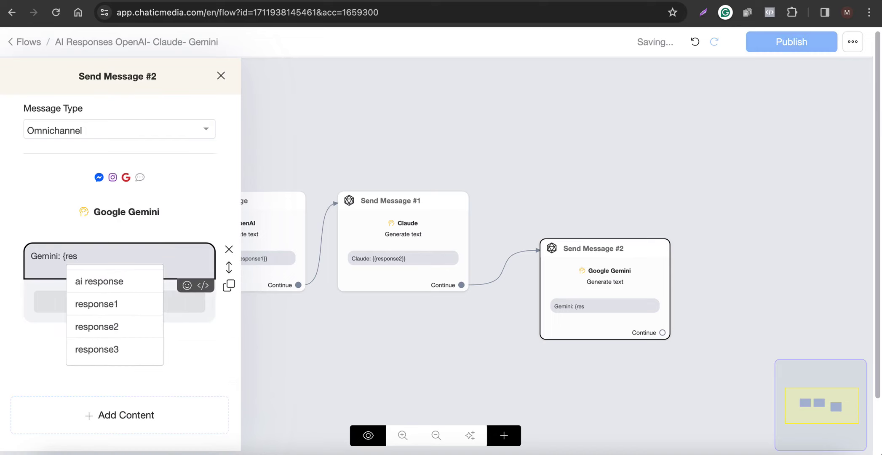
{"action": "left_click", "coordinate": [122, 349]}
{"action": "left_click", "coordinate": [553, 195]}
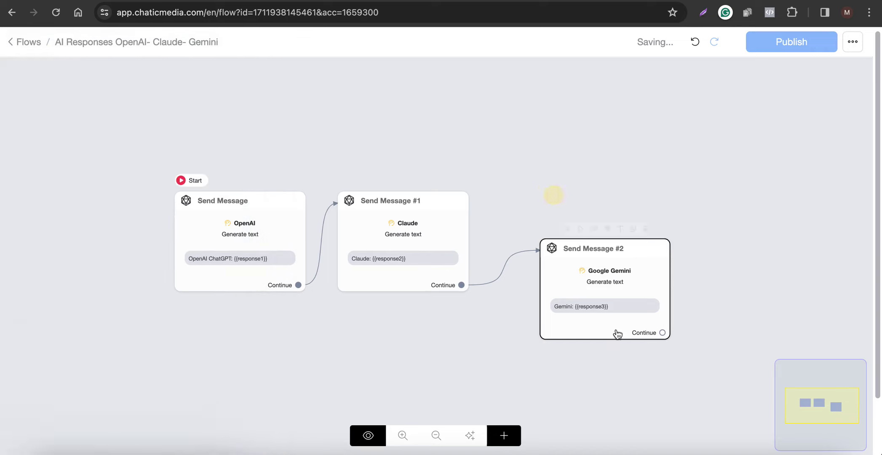
Step: Arrange the three Send Message blocks in a spaced-out row on the canvas and publish the flow
{"action": "left_click_drag", "start_coordinate": [610, 291], "coordinate": [606, 232]}
{"action": "left_click_drag", "start_coordinate": [378, 239], "coordinate": [395, 239]}
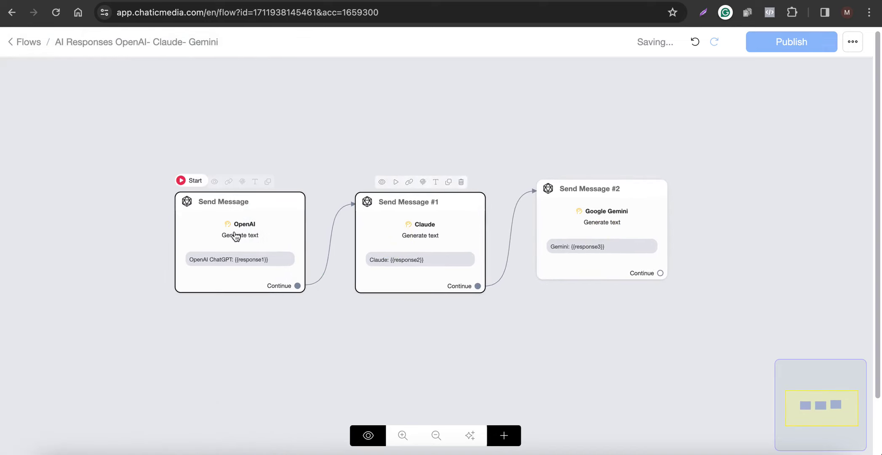
{"action": "left_click_drag", "start_coordinate": [235, 237], "coordinate": [217, 233]}
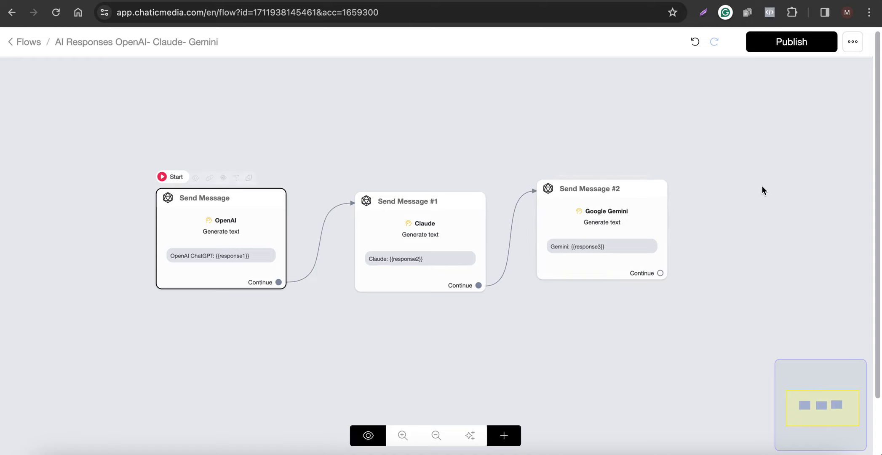
{"action": "left_click", "coordinate": [802, 50]}
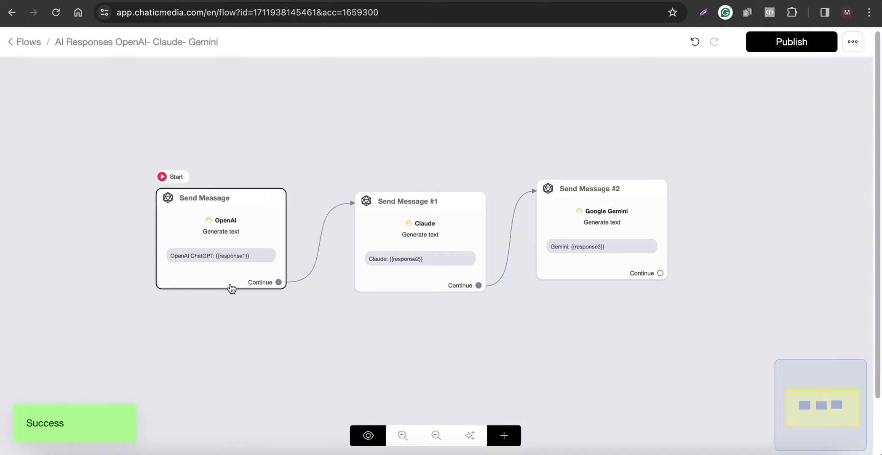
Step: Check the Automated Responses setting of the OpenAI ChatGPT integration and the Default Reply description in the account's general settings
{"action": "left_click", "coordinate": [340, 2]}
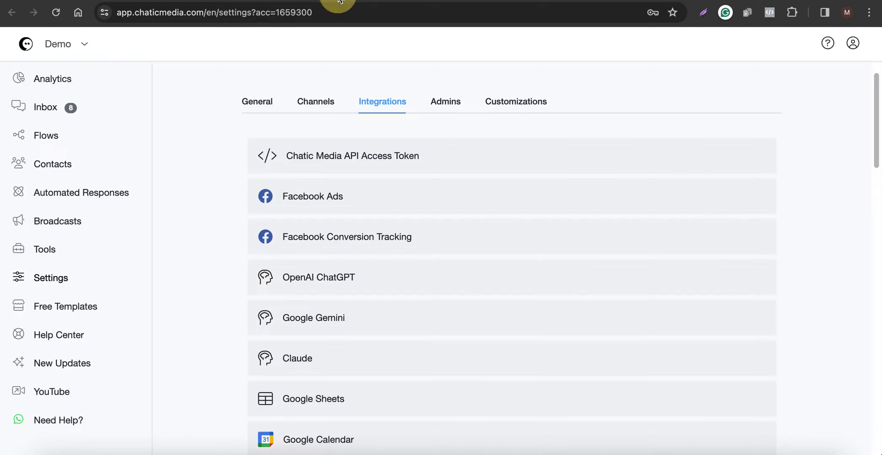
{"action": "scroll", "coordinate": [278, 165], "scroll_direction": "up", "scroll_amount": 1}
{"action": "scroll", "coordinate": [367, 140], "scroll_direction": "down", "scroll_amount": 4}
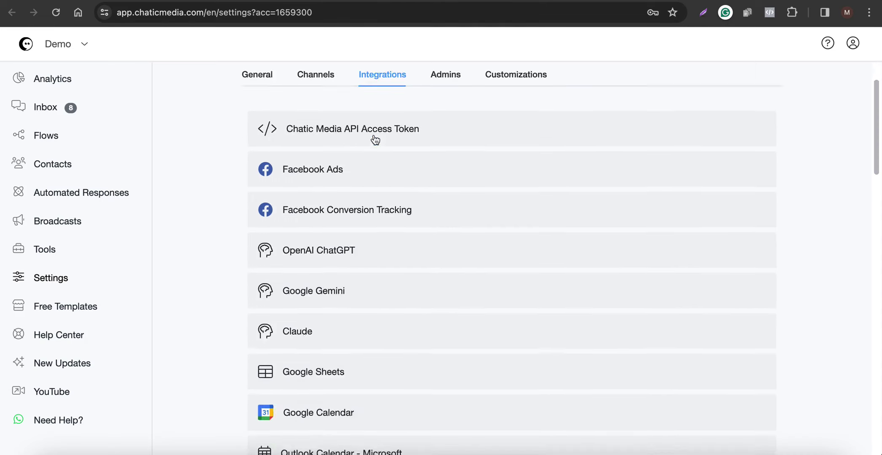
{"action": "left_click", "coordinate": [344, 189]}
{"action": "scroll", "coordinate": [392, 292], "scroll_direction": "down", "scroll_amount": 3}
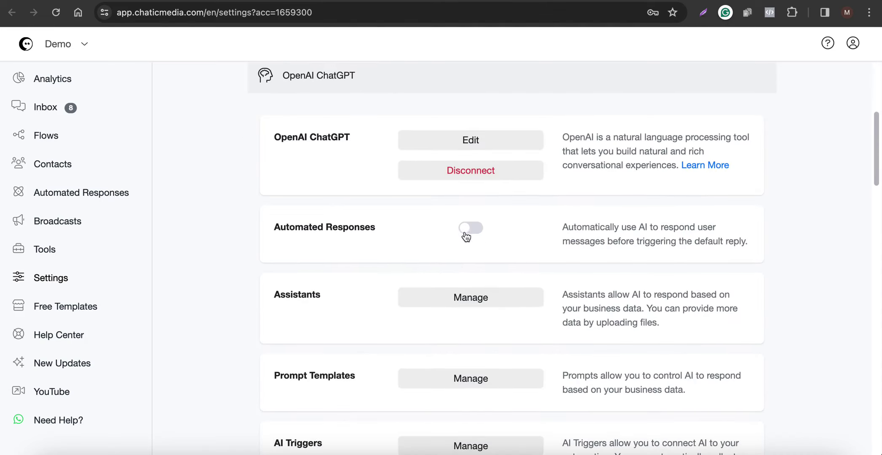
{"action": "scroll", "coordinate": [370, 223], "scroll_direction": "up", "scroll_amount": 5}
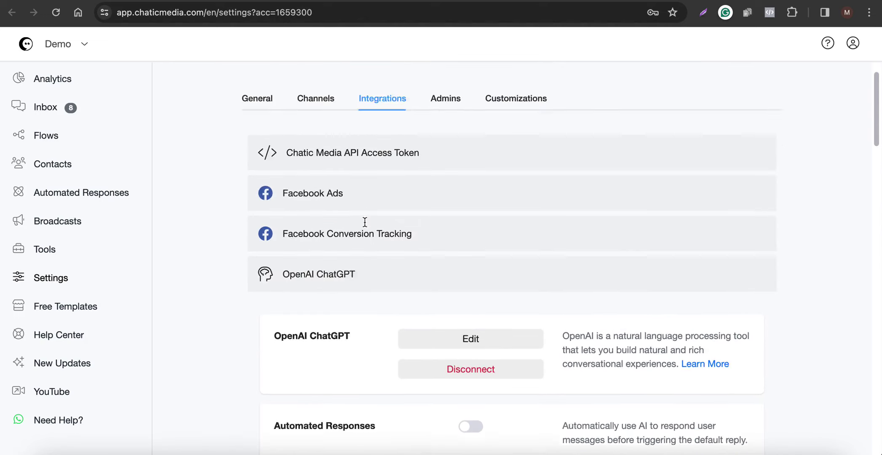
{"action": "left_click", "coordinate": [259, 136]}
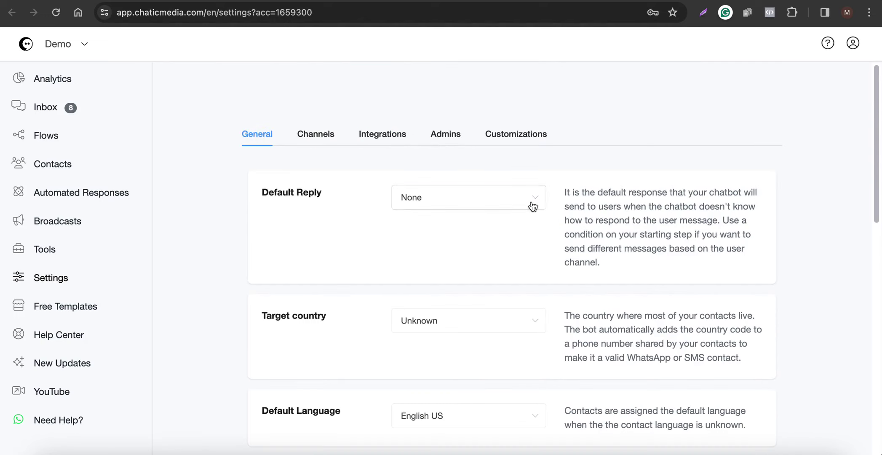
{"action": "left_click_drag", "start_coordinate": [563, 197], "coordinate": [701, 263]}
Step: Check the Automated Responses setting of the OpenAI ChatGPT, Google Gemini and Claude integrations
{"action": "left_click", "coordinate": [384, 133]}
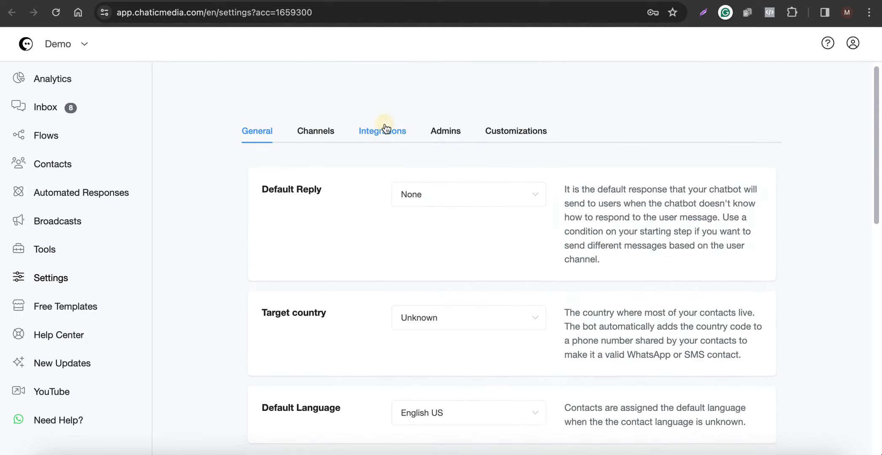
{"action": "scroll", "coordinate": [341, 269], "scroll_direction": "down", "scroll_amount": 3}
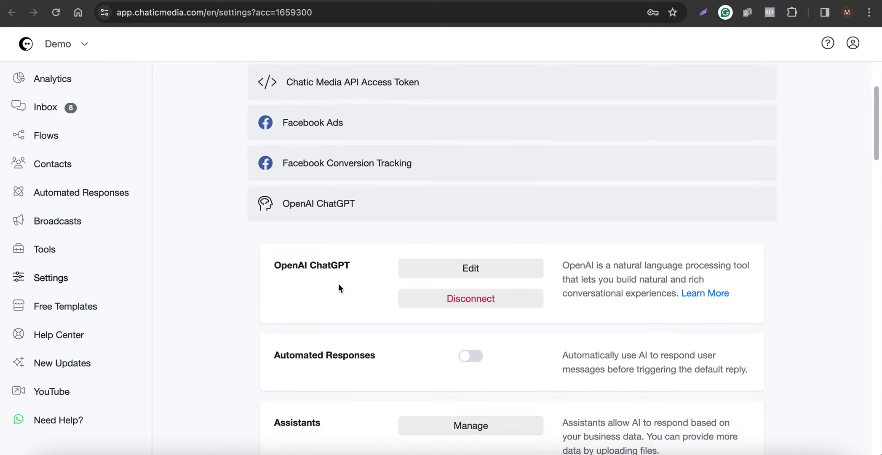
{"action": "left_click", "coordinate": [345, 205]}
{"action": "left_click", "coordinate": [331, 246]}
{"action": "scroll", "coordinate": [467, 350], "scroll_direction": "down", "scroll_amount": 2}
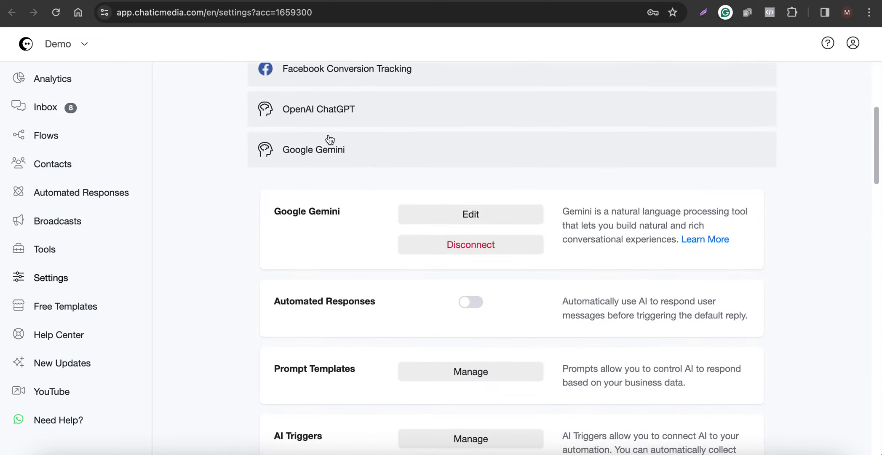
{"action": "left_click", "coordinate": [329, 147]}
{"action": "scroll", "coordinate": [329, 158], "scroll_direction": "down", "scroll_amount": 1}
{"action": "left_click", "coordinate": [326, 148]}
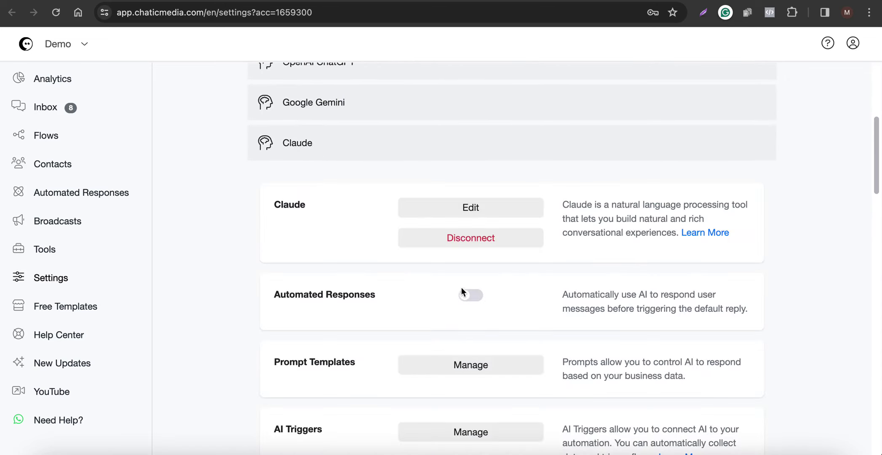
Step: Set the account's Default Reply to the "AI Responses OpenAI- Claude- Gemini" flow and save the setting
{"action": "left_click", "coordinate": [350, 138]}
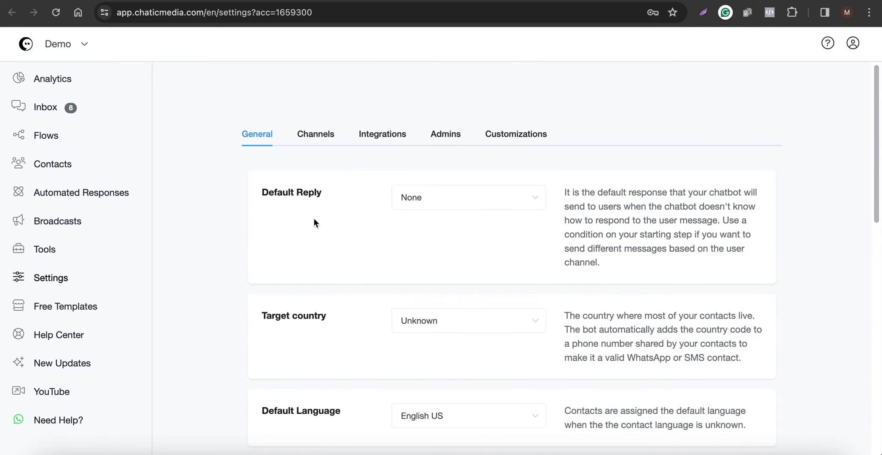
{"action": "left_click", "coordinate": [454, 201]}
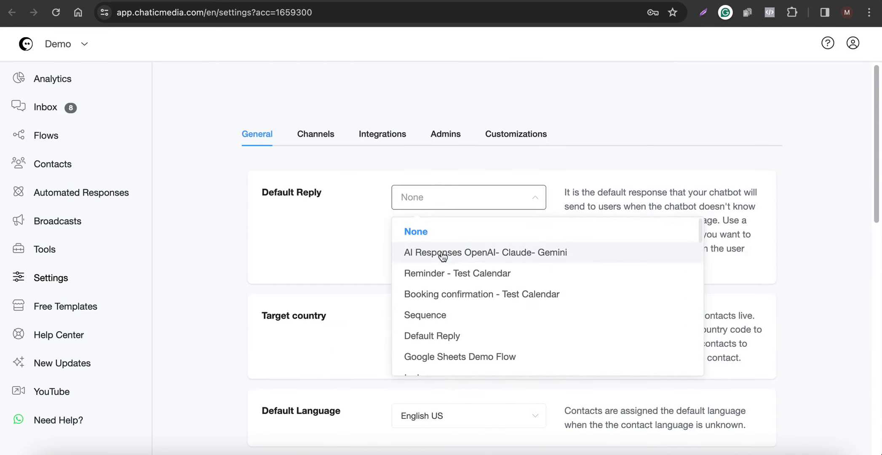
{"action": "left_click", "coordinate": [502, 252]}
{"action": "left_click", "coordinate": [820, 43]}
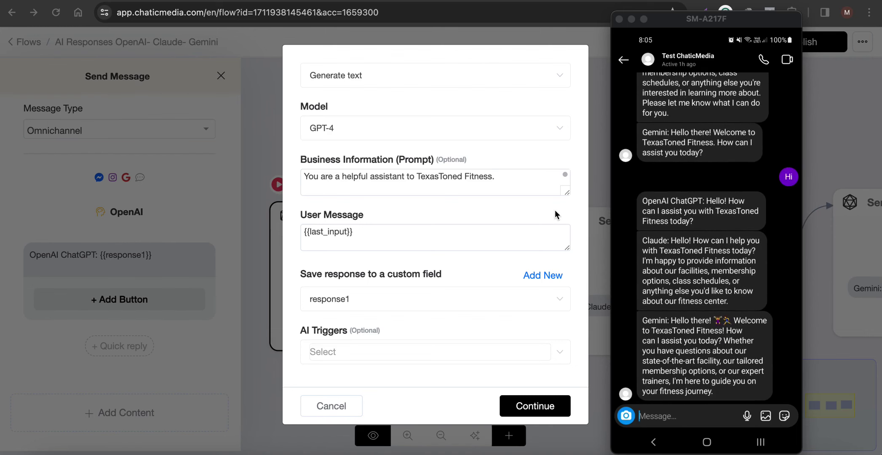
Step: Enlarge the OpenAI action's Business Information box and compare its membership options and facilities with the chatbot's replies about the couple's membership
{"action": "left_click_drag", "start_coordinate": [567, 193], "coordinate": [564, 362]}
{"action": "scroll", "coordinate": [402, 309], "scroll_direction": "down", "scroll_amount": 5}
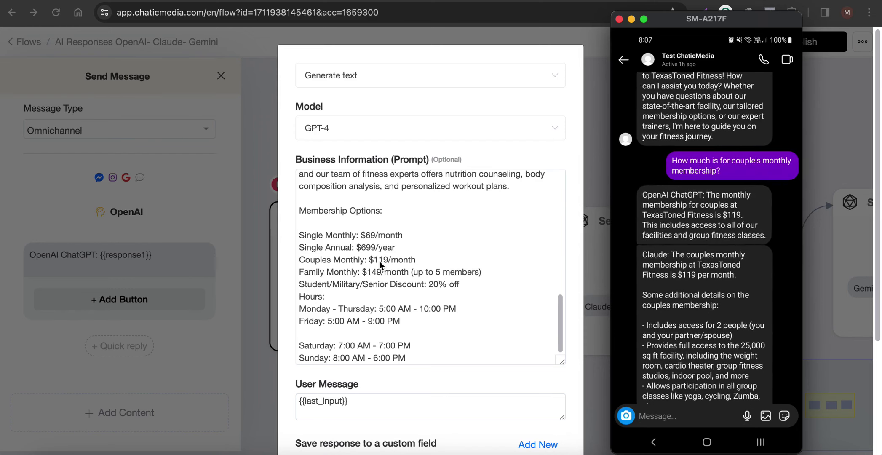
{"action": "scroll", "coordinate": [425, 265], "scroll_direction": "up", "scroll_amount": 3}
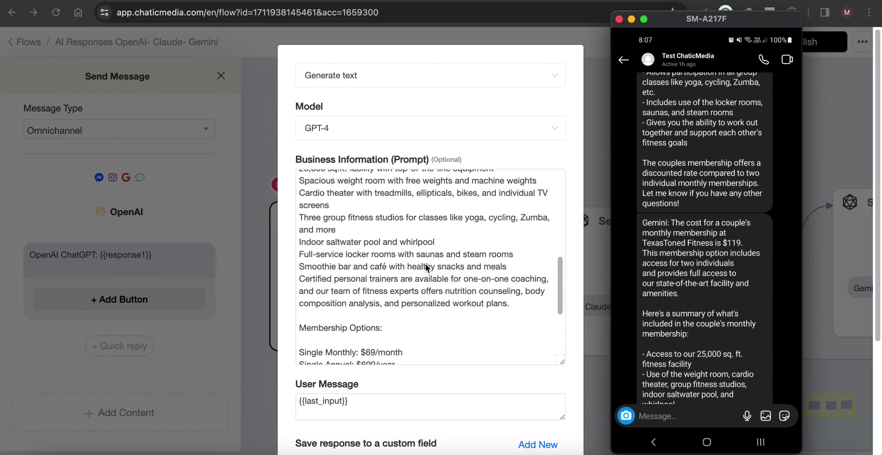
{"action": "scroll", "coordinate": [426, 265], "scroll_direction": "up", "scroll_amount": 5}
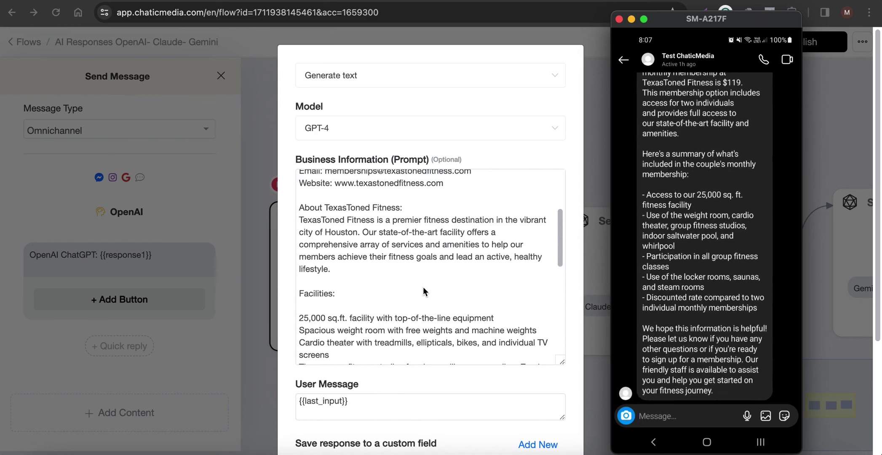
{"action": "scroll", "coordinate": [423, 287], "scroll_direction": "down", "scroll_amount": 3}
{"action": "scroll", "coordinate": [422, 288], "scroll_direction": "down", "scroll_amount": 3}
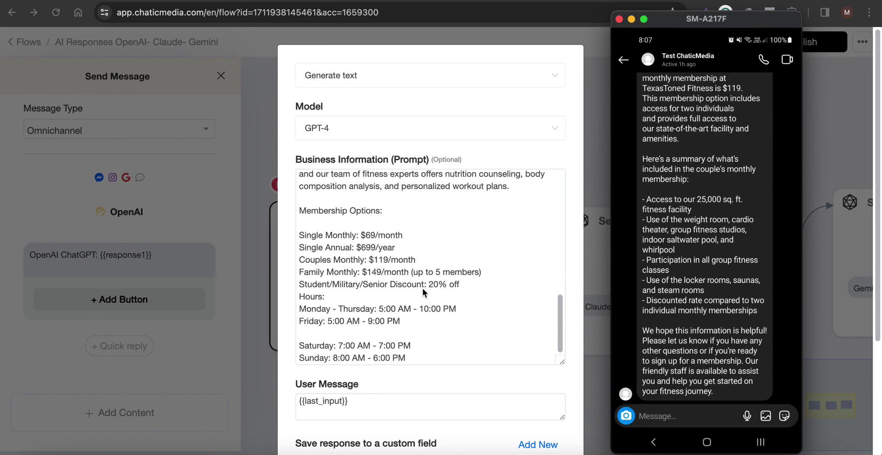
Step: Read through the whole Business Information prompt to check whether it mentions the gym's founder
{"action": "scroll", "coordinate": [421, 301], "scroll_direction": "up", "scroll_amount": 5}
{"action": "scroll", "coordinate": [421, 300], "scroll_direction": "down", "scroll_amount": 3}
{"action": "scroll", "coordinate": [421, 302], "scroll_direction": "up", "scroll_amount": 4}
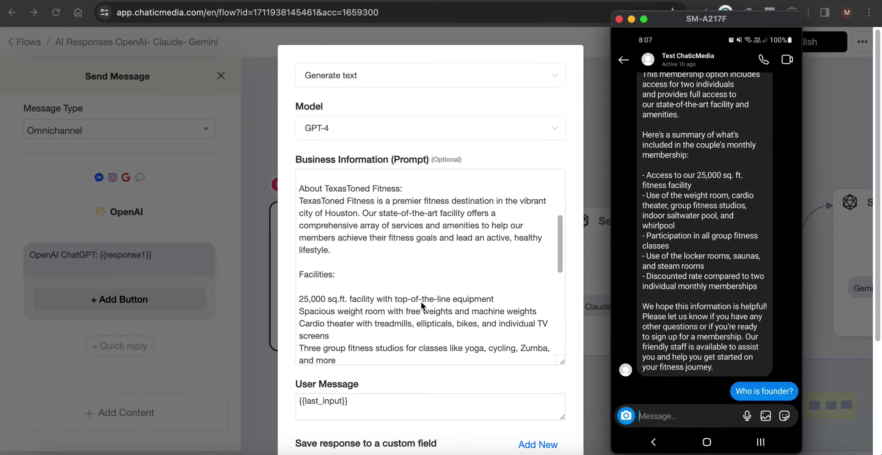
{"action": "scroll", "coordinate": [389, 302], "scroll_direction": "up", "scroll_amount": 5}
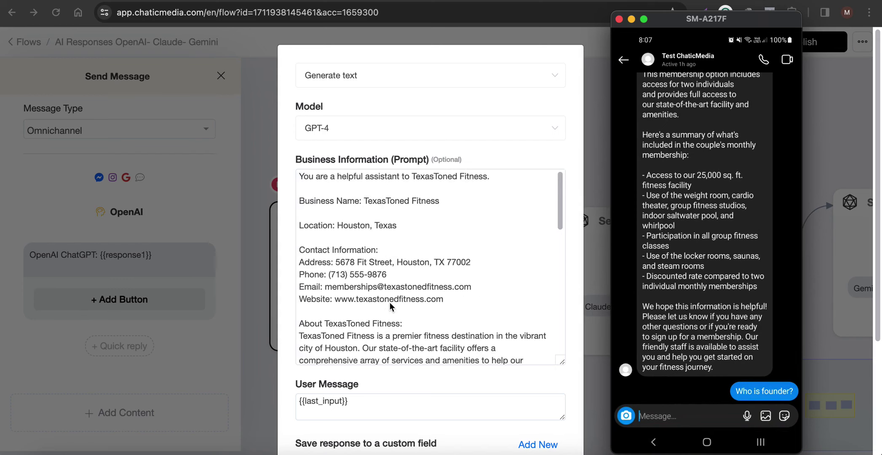
{"action": "scroll", "coordinate": [389, 301], "scroll_direction": "down", "scroll_amount": 2}
{"action": "scroll", "coordinate": [389, 302], "scroll_direction": "down", "scroll_amount": 1}
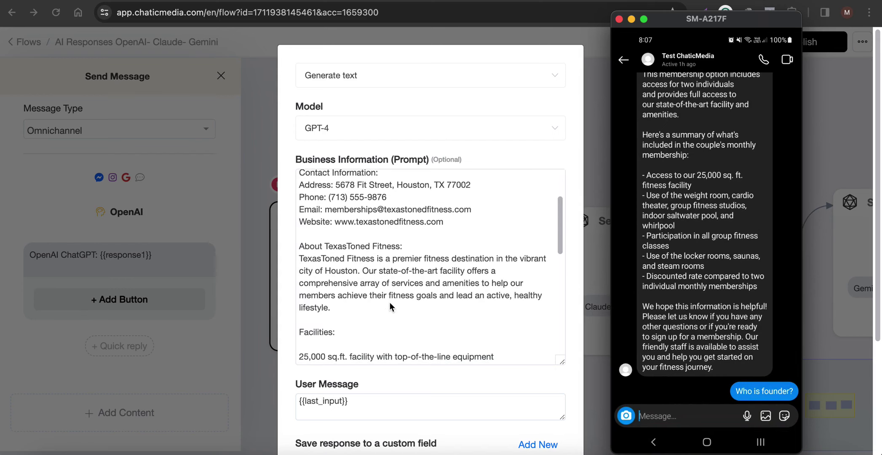
{"action": "scroll", "coordinate": [390, 304], "scroll_direction": "down", "scroll_amount": 7}
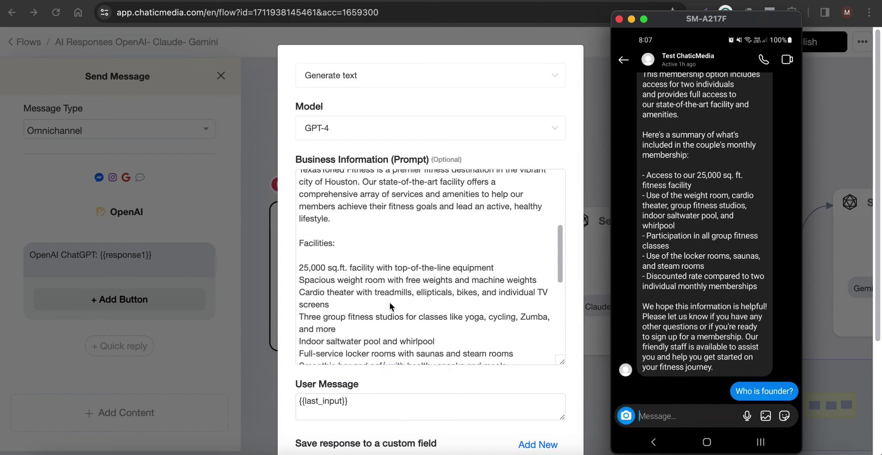
{"action": "scroll", "coordinate": [389, 302], "scroll_direction": "down", "scroll_amount": 3}
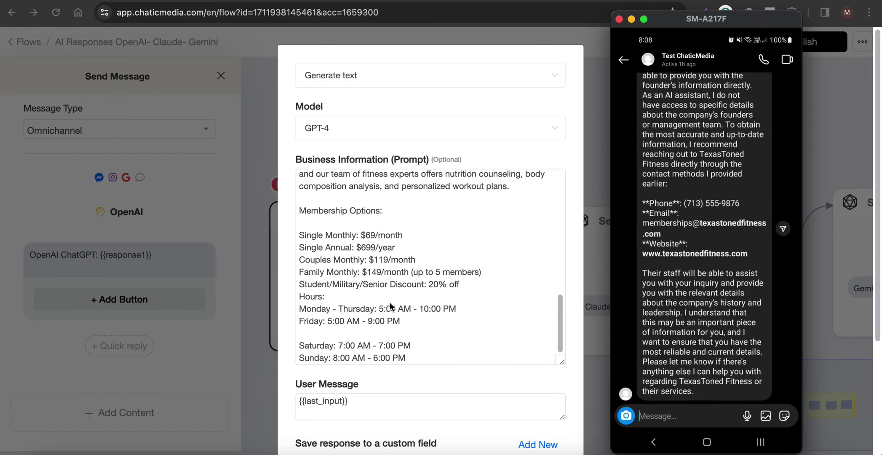
Step: Send the test message "How do I get started?" to the chatbot from the mirrored phone's Instagram chat
{"action": "type", "text": "How do I"}
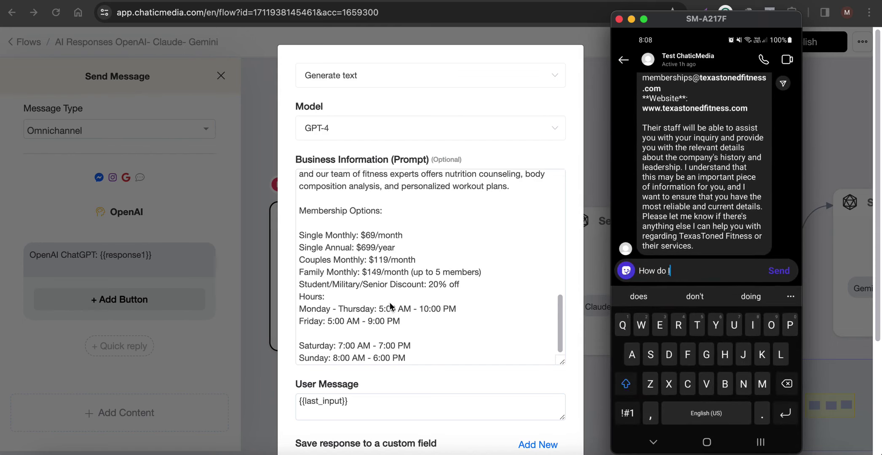
{"action": "type", "text": " get started?"}
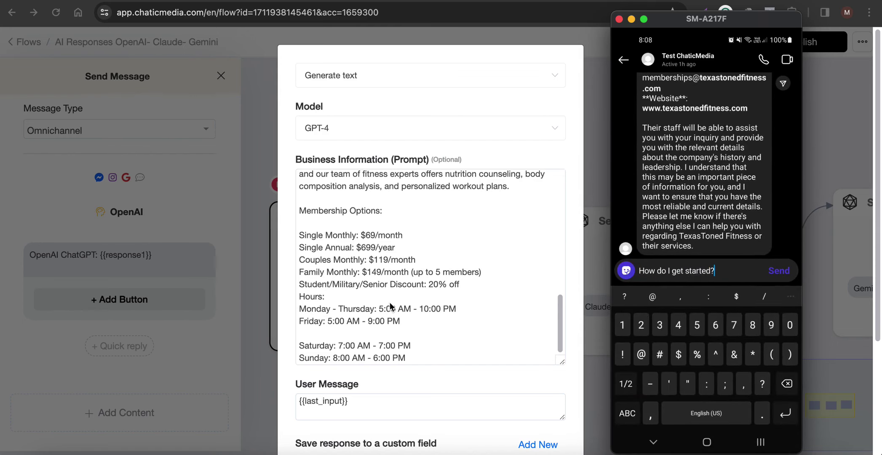
{"action": "key", "text": "Return"}
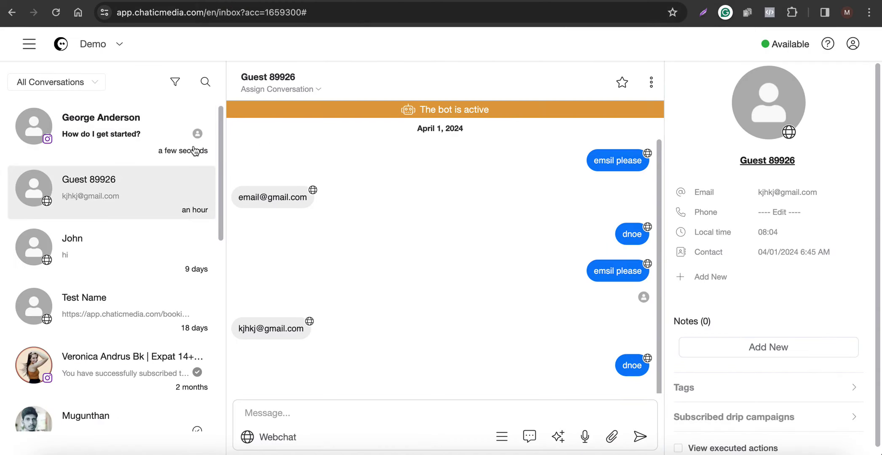
Step: Open the test contact's Instagram conversation in the inbox, enable View executed actions and examine the values saved to response1, response2 and response3
{"action": "left_click", "coordinate": [194, 151]}
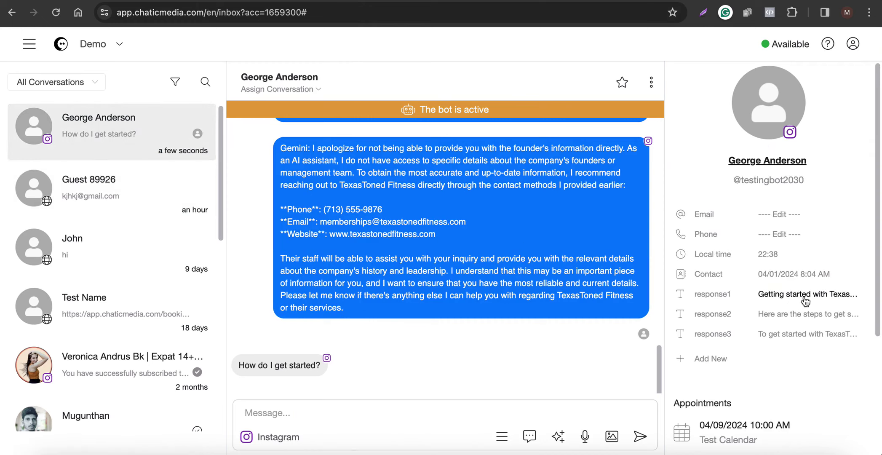
{"action": "scroll", "coordinate": [806, 333], "scroll_direction": "down", "scroll_amount": 4}
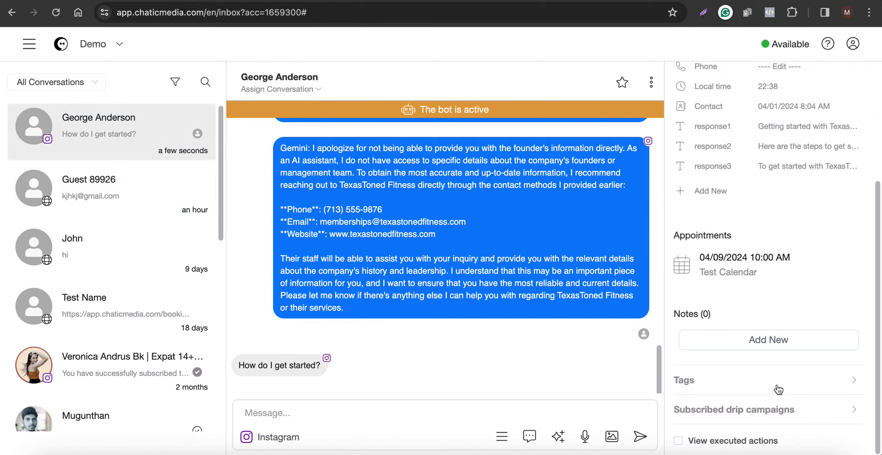
{"action": "left_click", "coordinate": [737, 446]}
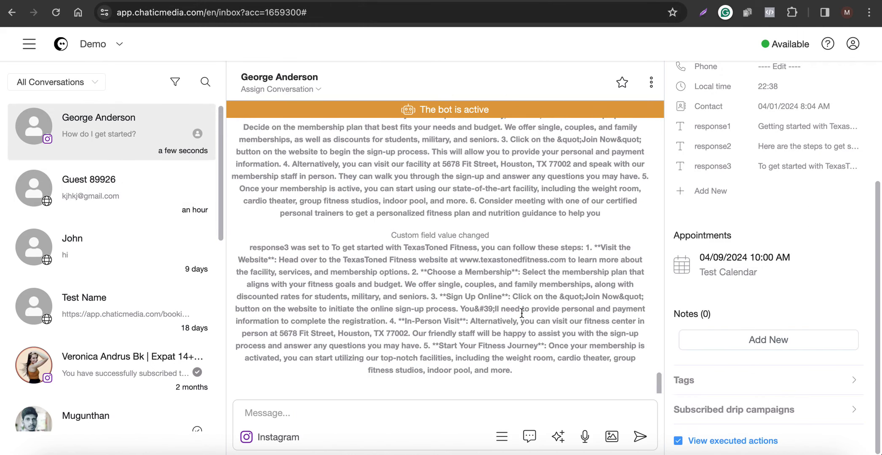
{"action": "scroll", "coordinate": [458, 286], "scroll_direction": "up", "scroll_amount": 4}
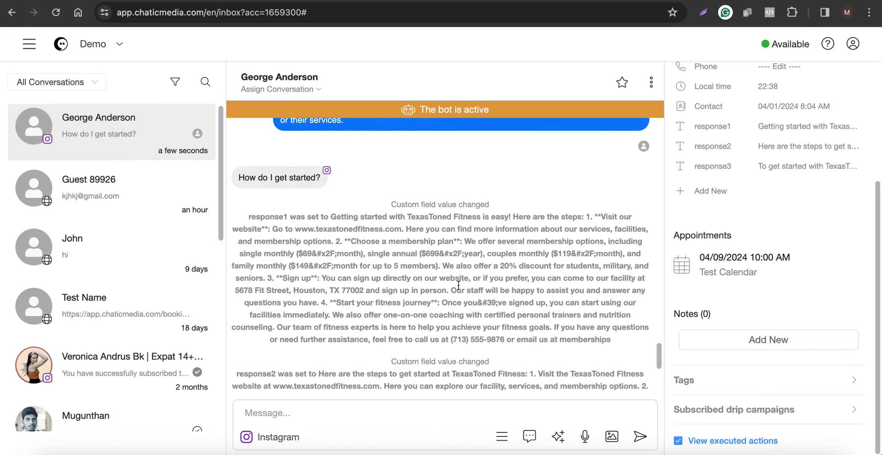
{"action": "scroll", "coordinate": [458, 286], "scroll_direction": "down", "scroll_amount": 6}
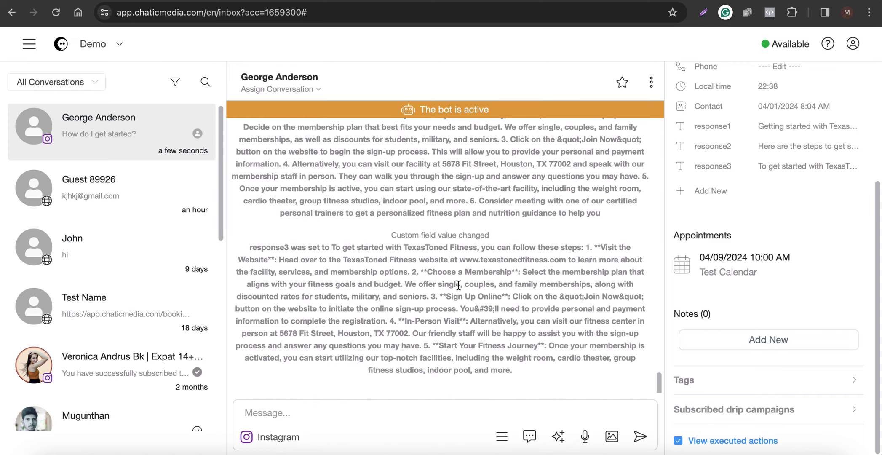
Step: Return to the flow's OpenAI action beside the mirrored phone chat and review the Business Information prompt from its beginning
{"action": "left_click", "coordinate": [457, 3]}
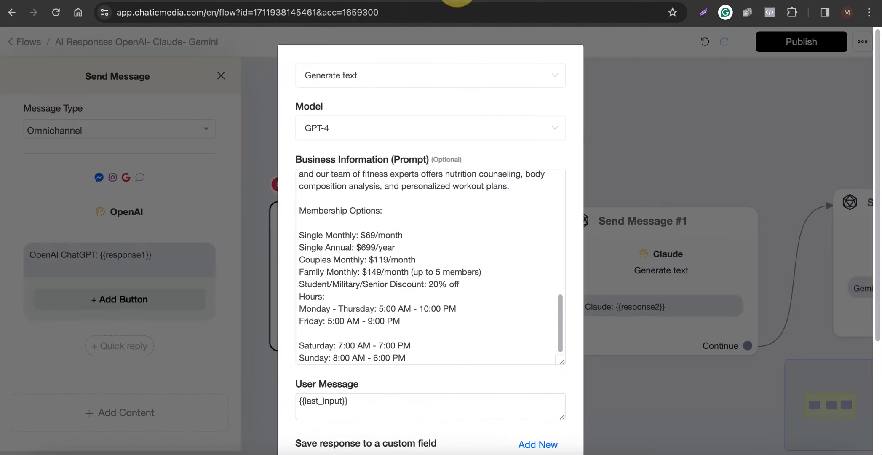
{"action": "left_click", "coordinate": [852, 400]}
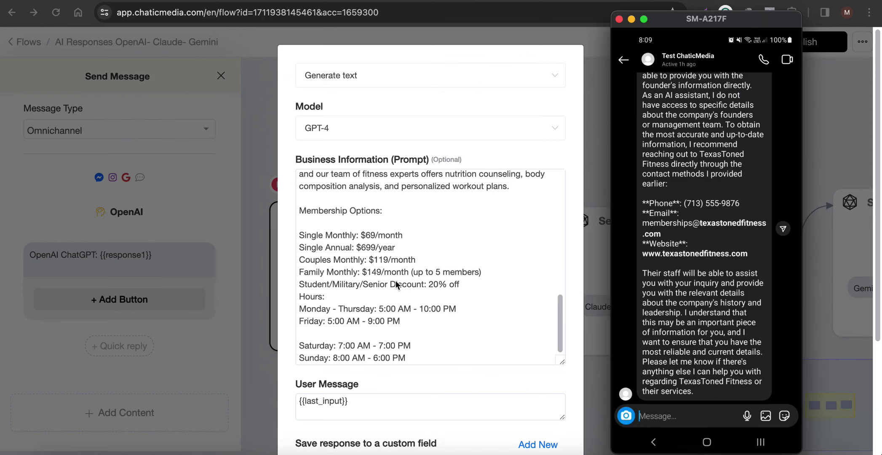
{"action": "scroll", "coordinate": [411, 289], "scroll_direction": "down", "scroll_amount": 2}
{"action": "scroll", "coordinate": [392, 279], "scroll_direction": "up", "scroll_amount": 2}
{"action": "scroll", "coordinate": [425, 243], "scroll_direction": "down", "scroll_amount": 2}
{"action": "scroll", "coordinate": [459, 224], "scroll_direction": "up", "scroll_amount": 10}
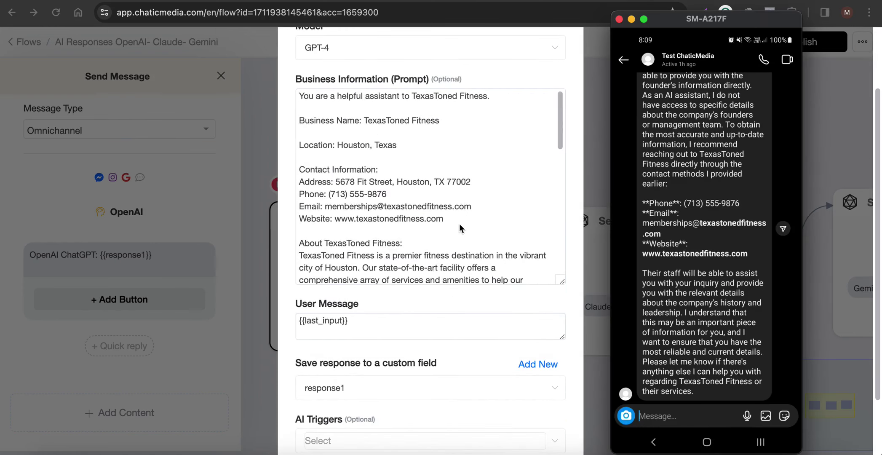
Step: Review the Business Information prompt through its membership options and send the chatbot the test message "Do you have discounts for students?" from the phone's Instagram chat
{"action": "scroll", "coordinate": [459, 224], "scroll_direction": "up", "scroll_amount": 2}
{"action": "scroll", "coordinate": [456, 259], "scroll_direction": "down", "scroll_amount": 4}
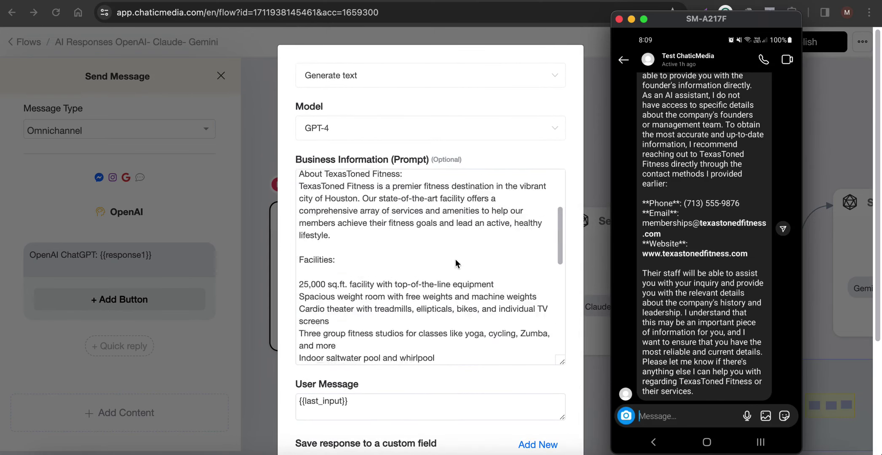
{"action": "scroll", "coordinate": [455, 259], "scroll_direction": "down", "scroll_amount": 5}
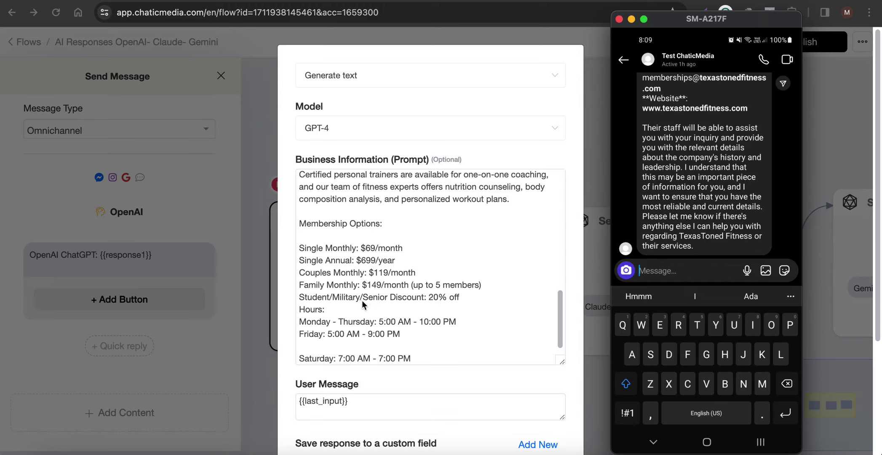
{"action": "type", "text": "Do"}
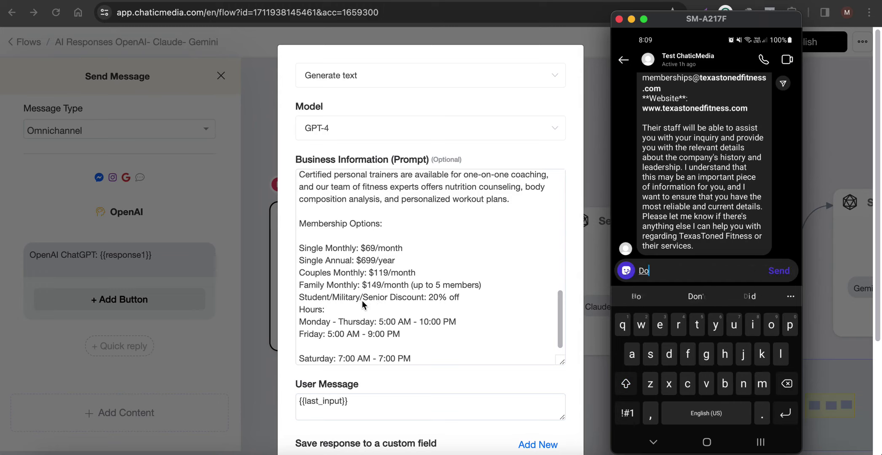
{"action": "type", "text": " you have disco"}
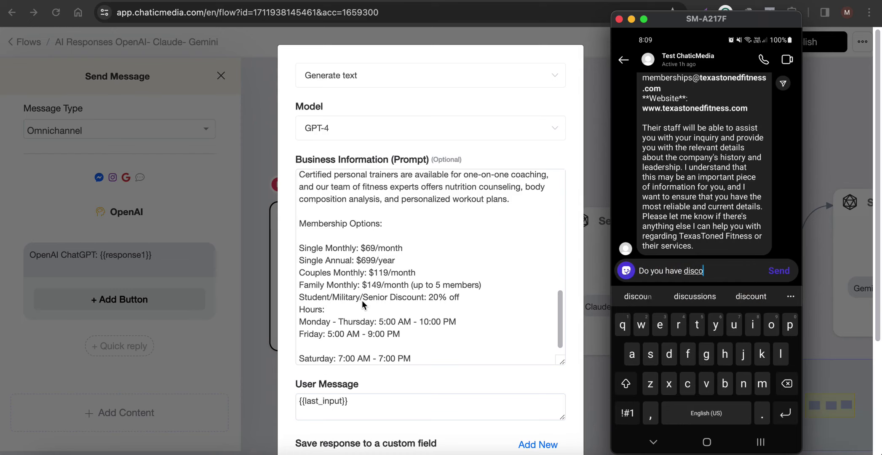
{"action": "type", "text": "unts for sti"}
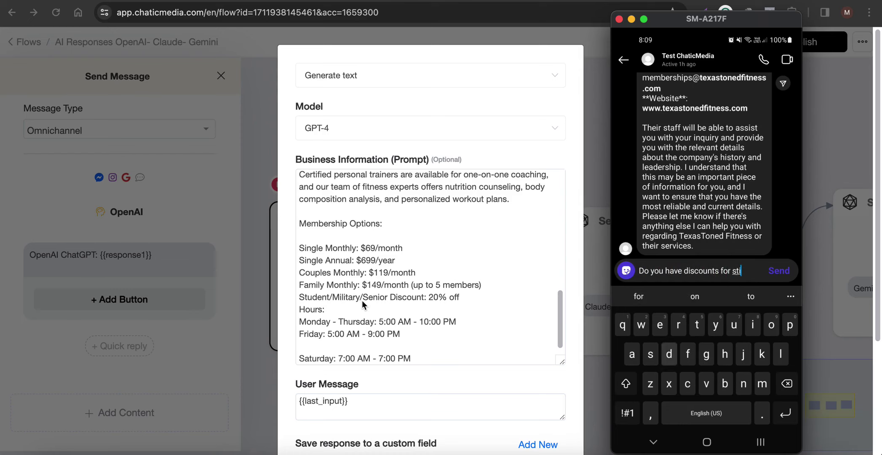
{"action": "key", "text": "BackSpace"}
{"action": "type", "text": "udents?"}
{"action": "key", "text": "Return"}
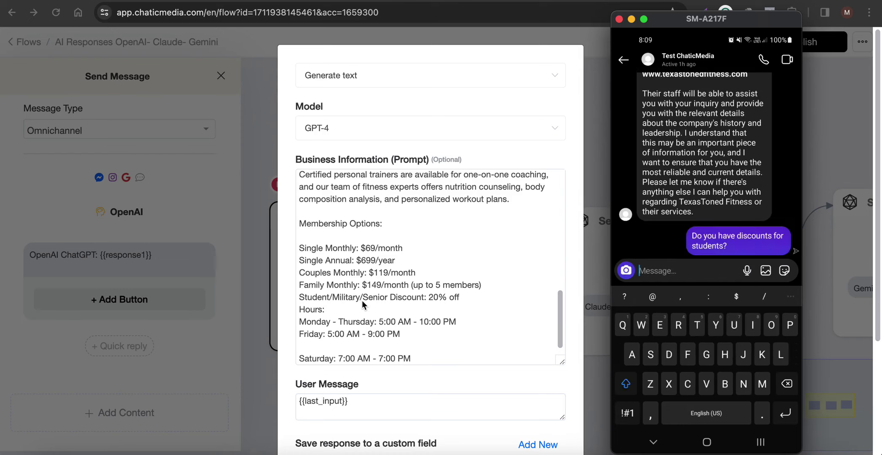
{"action": "key", "text": "Escape"}
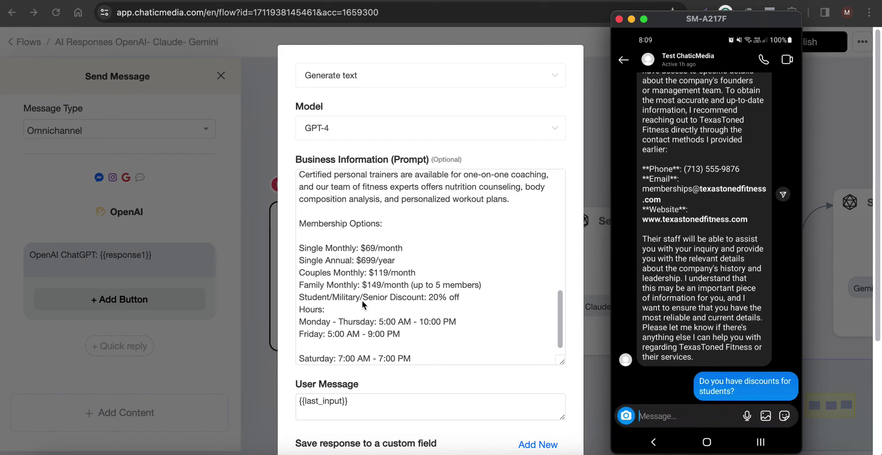